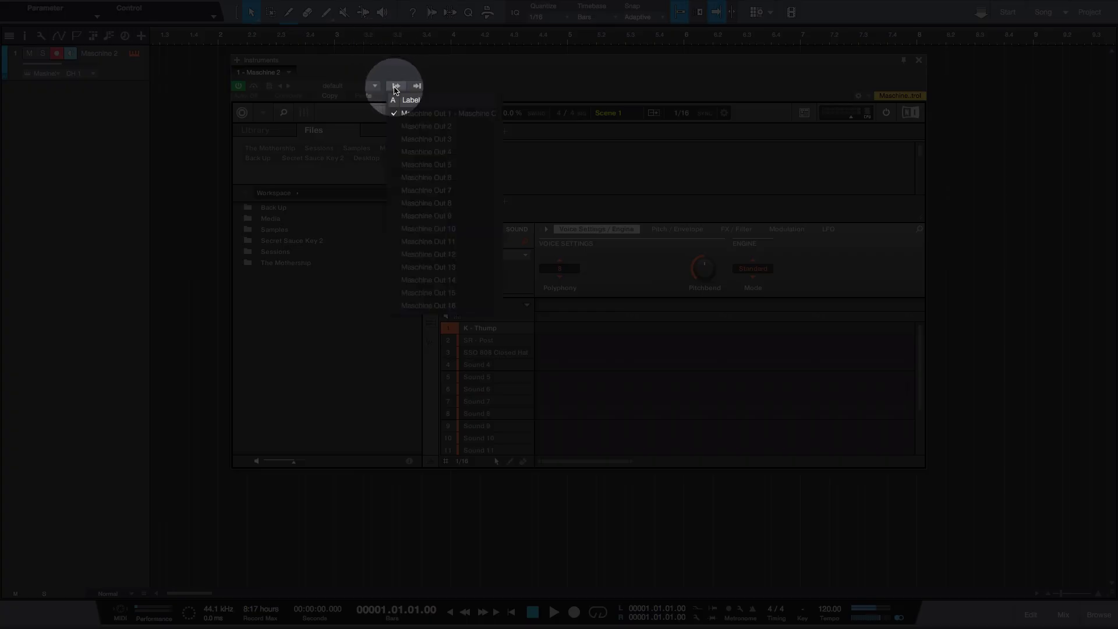
Step: Enable the Maschine Out 2 and Maschine Out 3 outputs of the instrument and show the mixer
{"action": "left_click", "coordinate": [395, 87]}
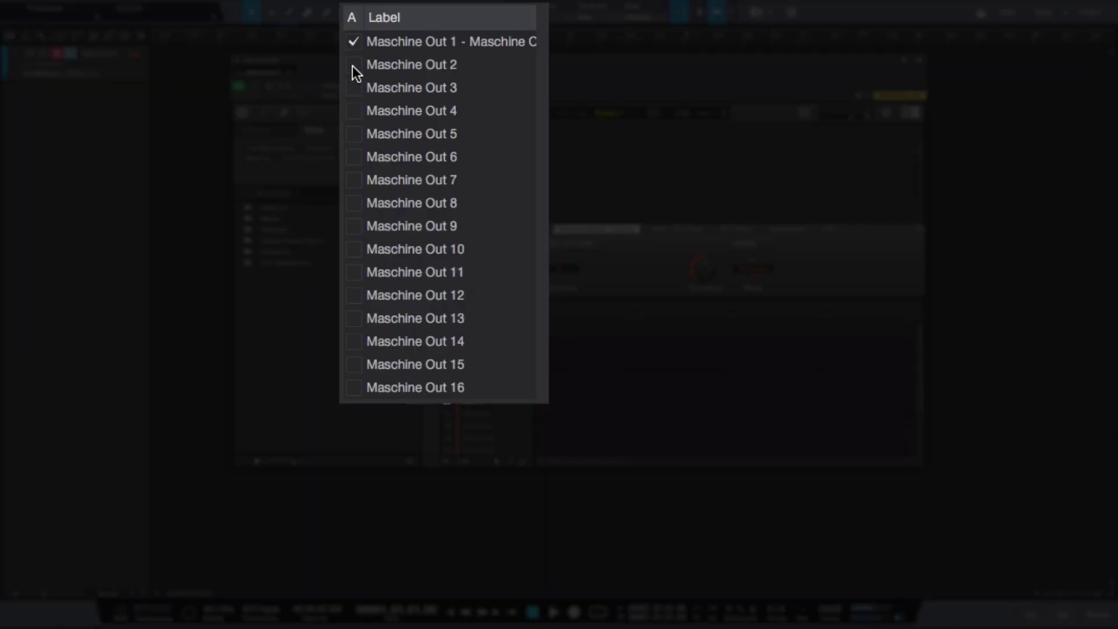
{"action": "left_click", "coordinate": [352, 66]}
{"action": "left_click", "coordinate": [354, 89]}
{"action": "left_click", "coordinate": [797, 375]}
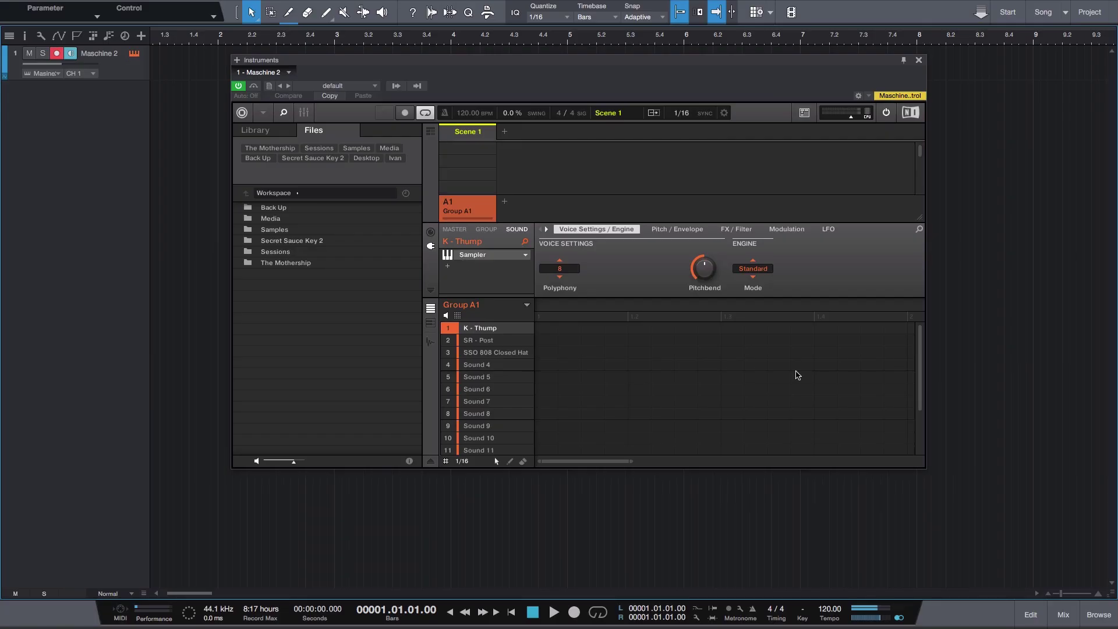
{"action": "left_click", "coordinate": [1063, 614]}
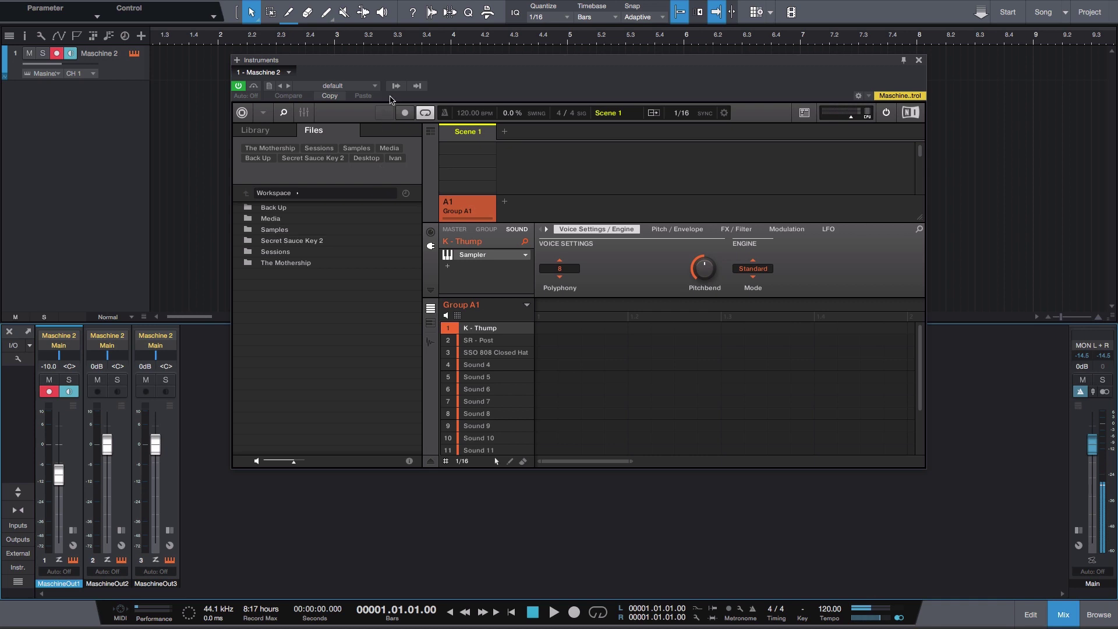
Step: Disable Maschine Out 2 and Maschine Out 3, then enable both outputs again
{"action": "left_click", "coordinate": [396, 86]}
{"action": "left_click", "coordinate": [399, 139]}
{"action": "left_click", "coordinate": [398, 126]}
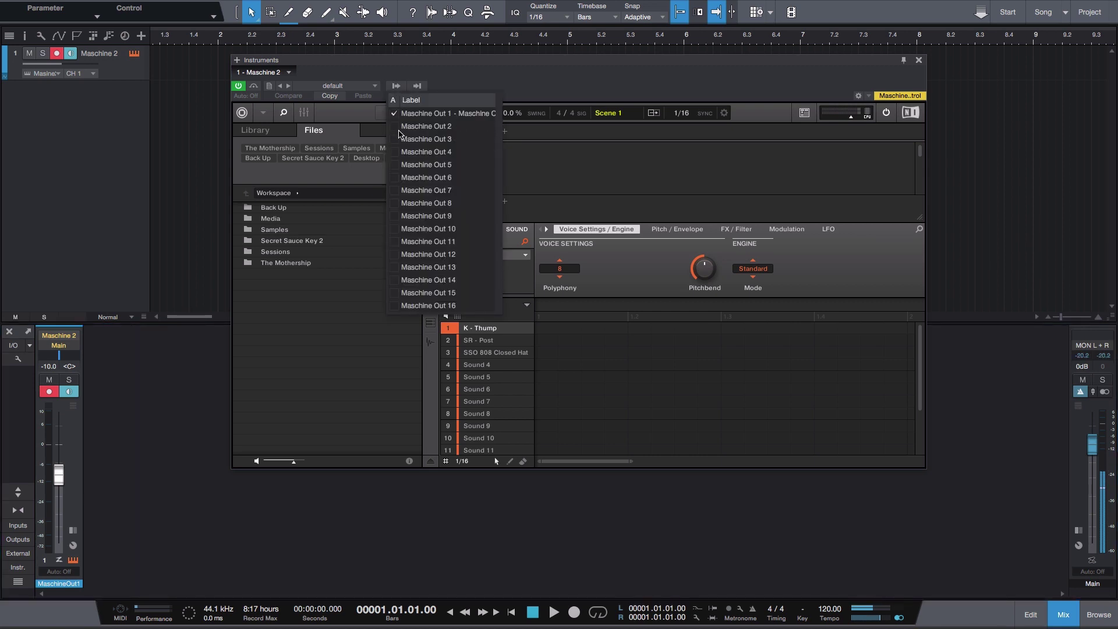
{"action": "left_click", "coordinate": [398, 126]}
{"action": "left_click", "coordinate": [399, 140]}
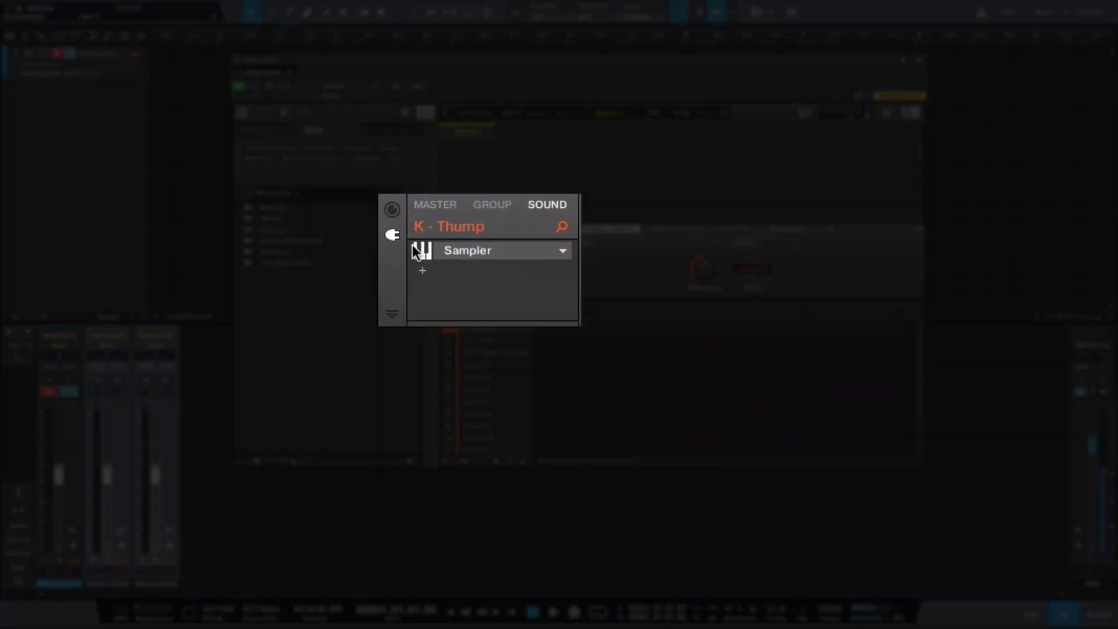
Step: Set the audio output destination of the K - Thump sound to Ext. 1
{"action": "left_click", "coordinate": [393, 209]}
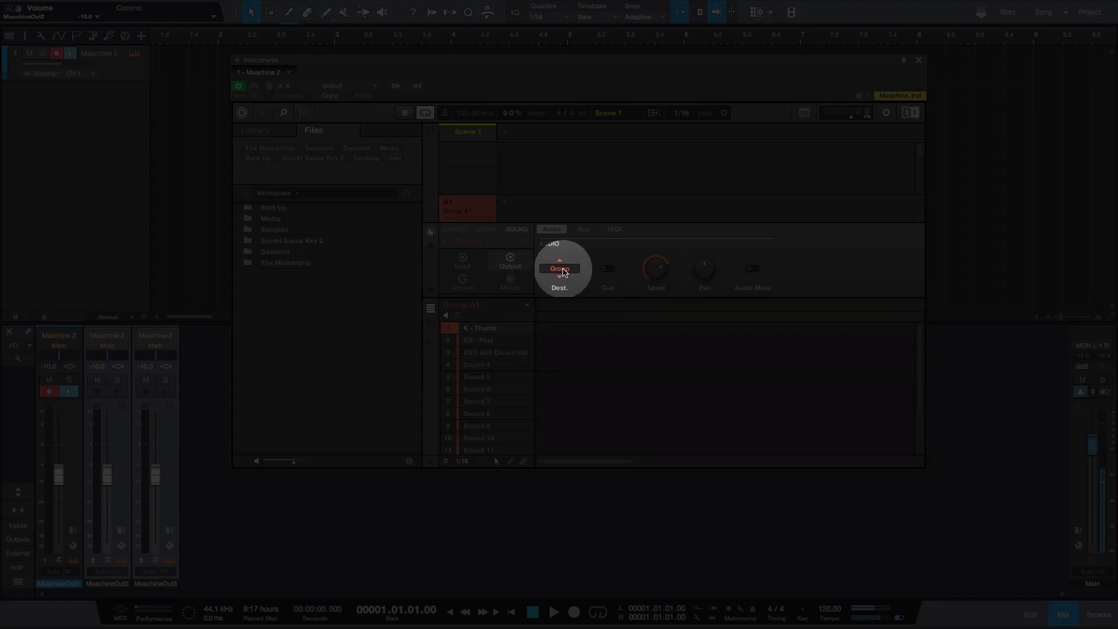
{"action": "left_click", "coordinate": [560, 271]}
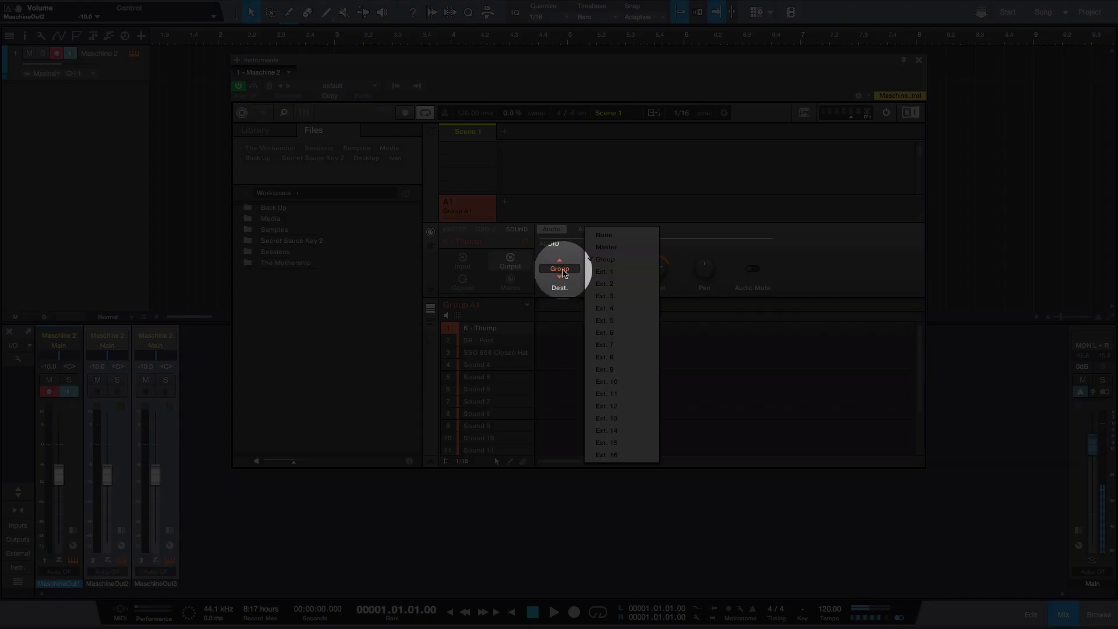
{"action": "left_click", "coordinate": [604, 273]}
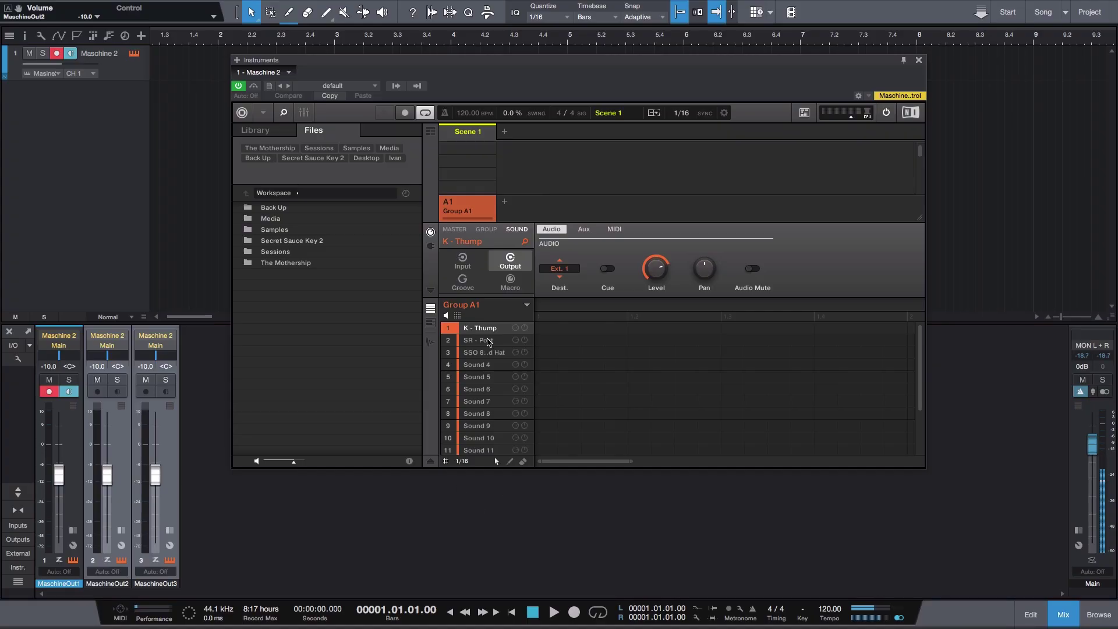
Step: Route the audio output of SR - Post to Ext. 2 and of SSO 808 Closed Hat to Ext. 3
{"action": "left_click", "coordinate": [481, 340]}
{"action": "left_click", "coordinate": [563, 272]}
{"action": "left_click", "coordinate": [604, 288]}
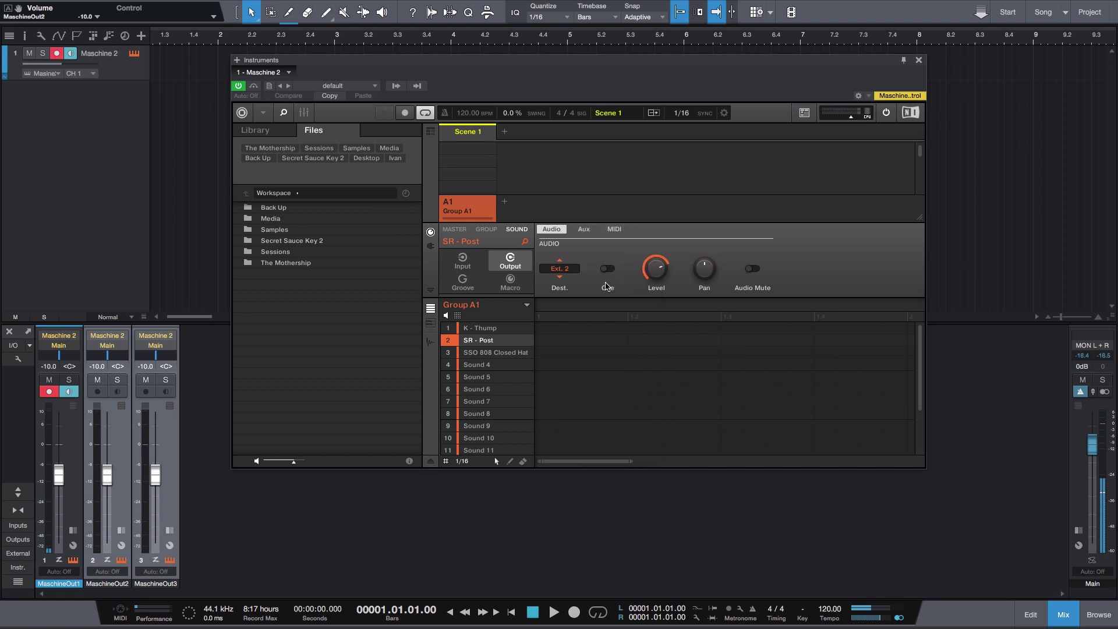
{"action": "left_click", "coordinate": [507, 355]}
{"action": "left_click", "coordinate": [559, 268]}
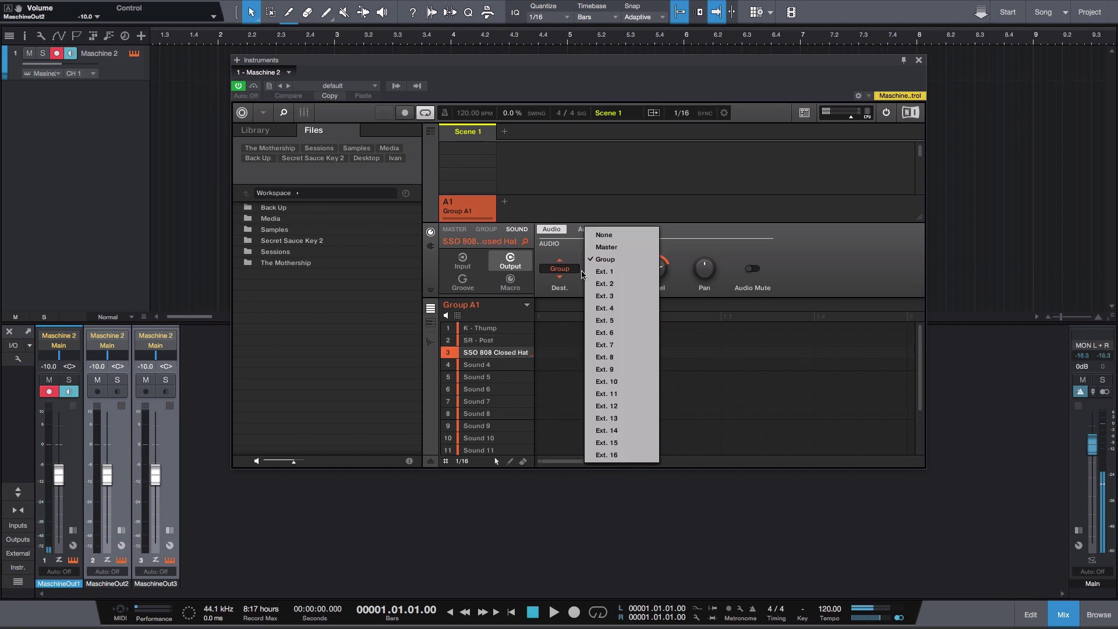
{"action": "left_click", "coordinate": [609, 295]}
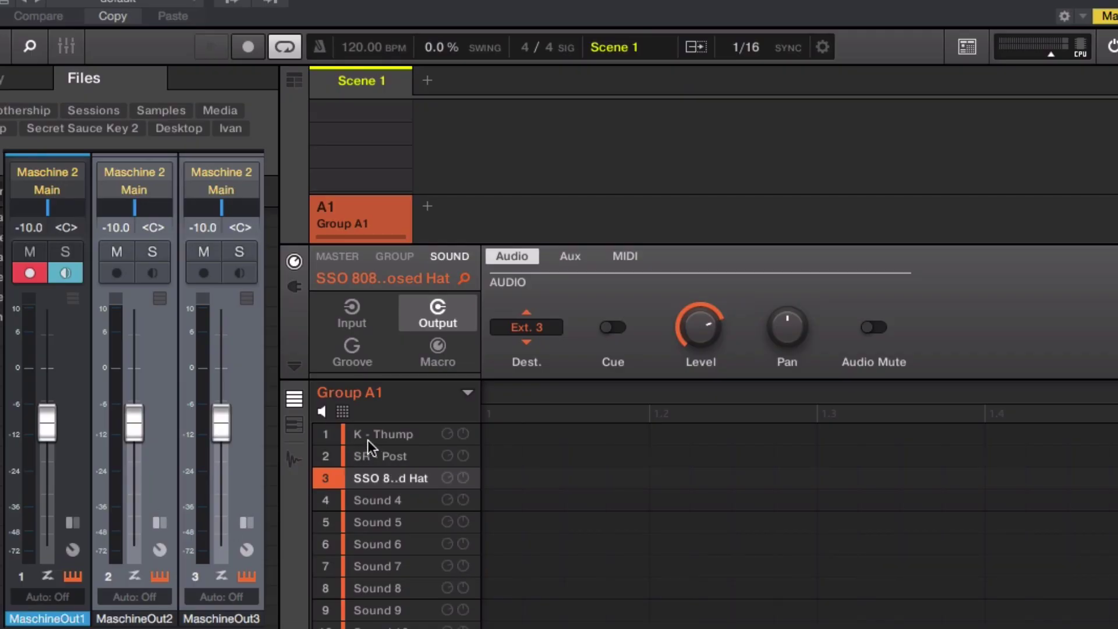
Step: Audition K - Thump, SR - Post and SSO 808 Closed Hat to check which mixer channel each one feeds
{"action": "left_click", "coordinate": [382, 435]}
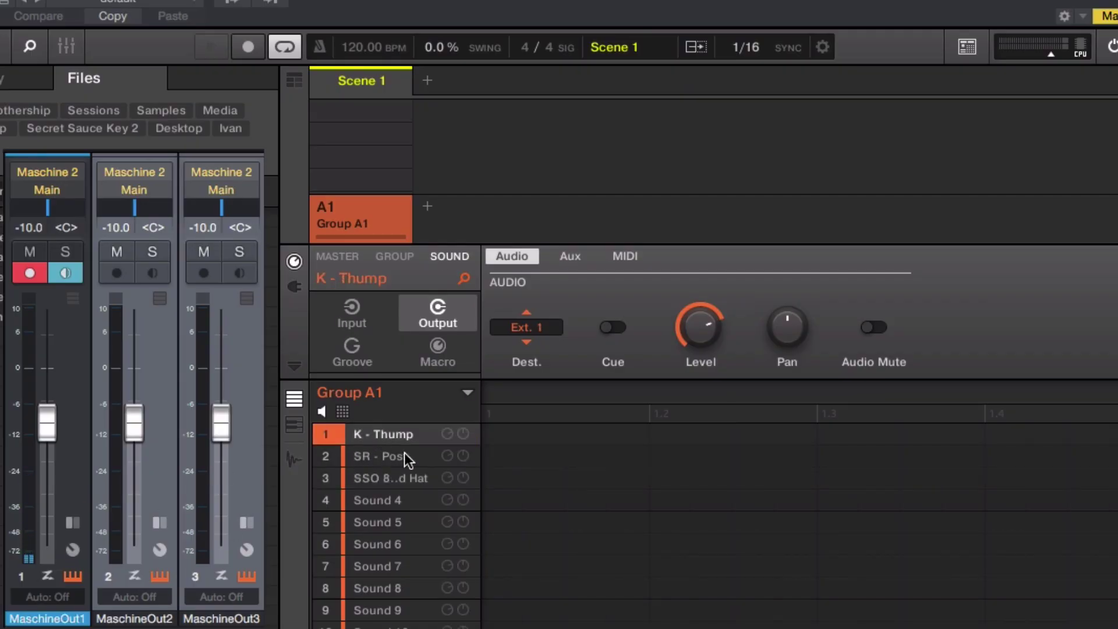
{"action": "left_click", "coordinate": [382, 459]}
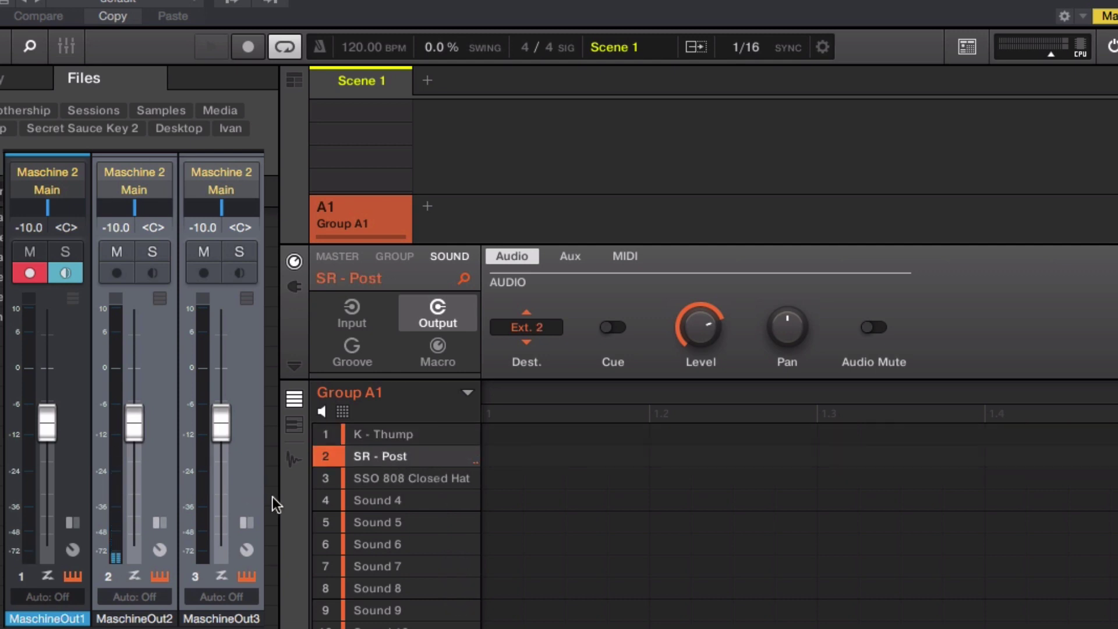
{"action": "left_click", "coordinate": [376, 480]}
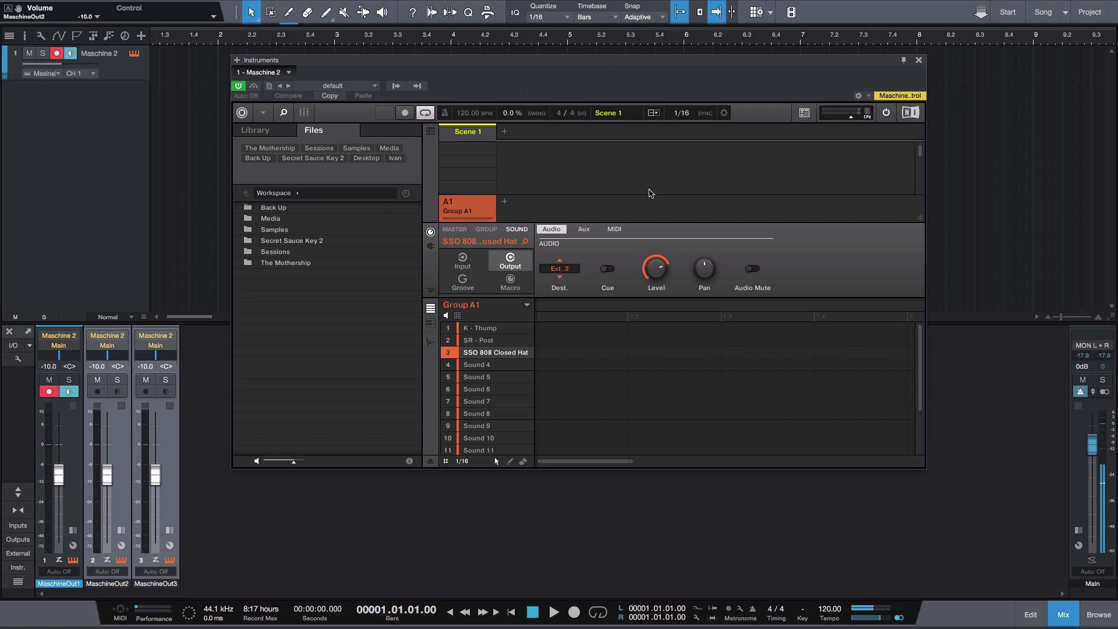
Step: Set the MIDI output destination of the K - Thump sound to Host
{"action": "left_click", "coordinate": [614, 229]}
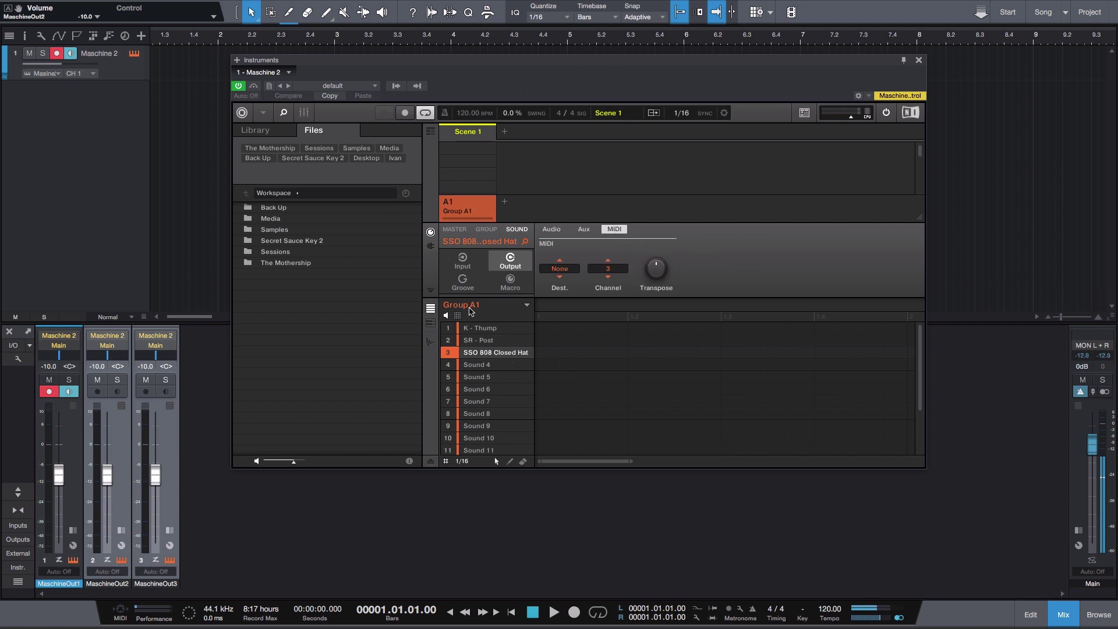
{"action": "left_click", "coordinate": [487, 330]}
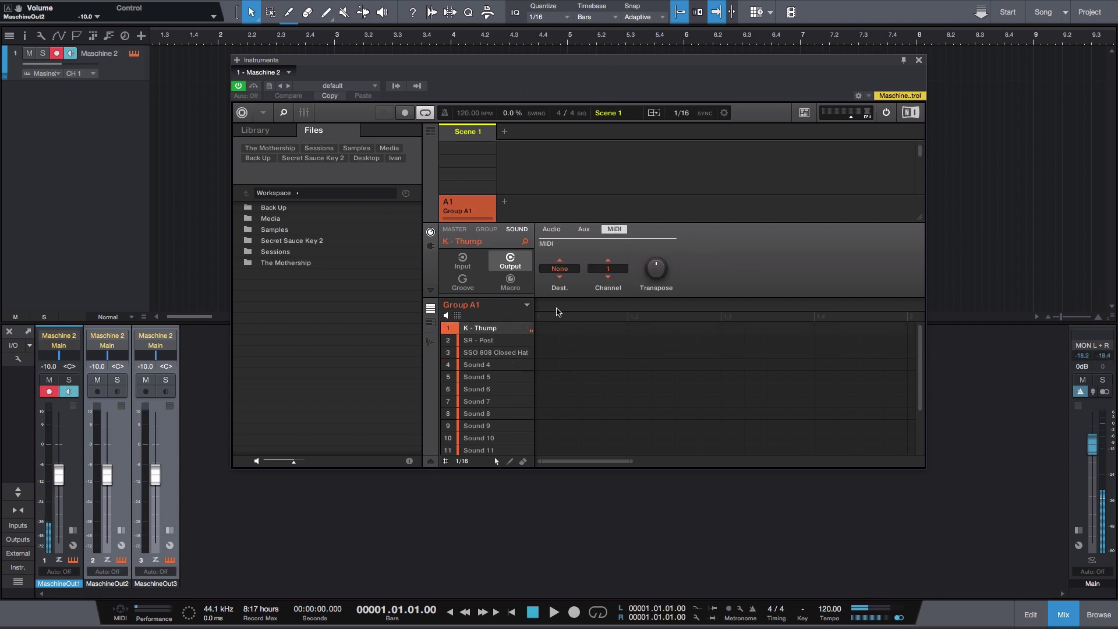
{"action": "left_click", "coordinate": [568, 269]}
{"action": "left_click", "coordinate": [572, 299]}
Step: Set the MIDI output destination of both SR - Post and SSO 808 Closed Hat to Host
{"action": "left_click", "coordinate": [482, 341]}
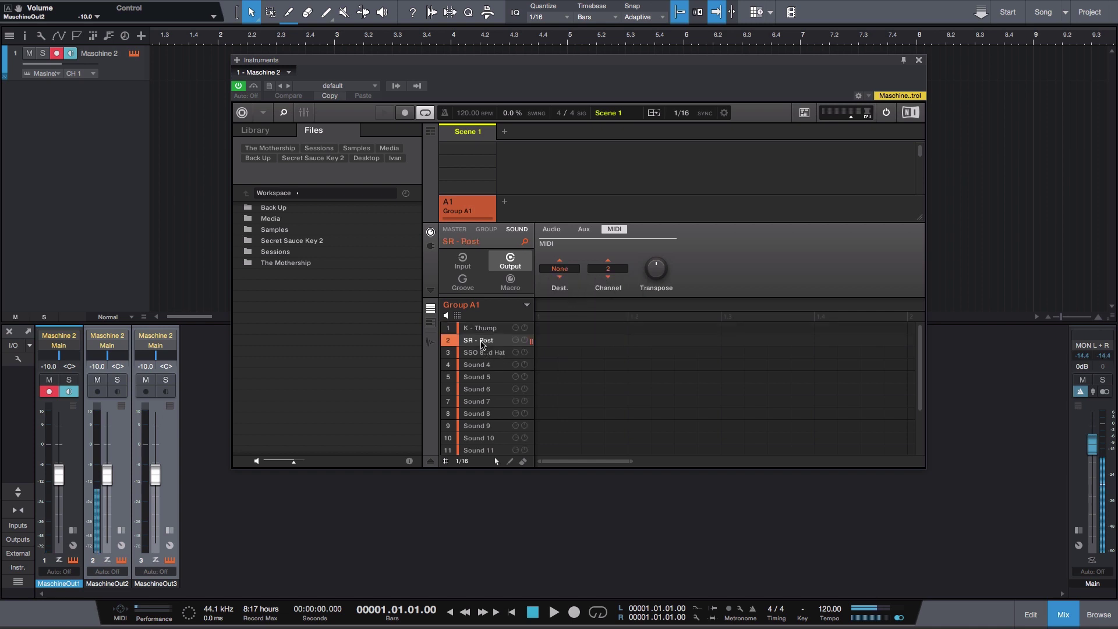
{"action": "left_click", "coordinate": [569, 271]}
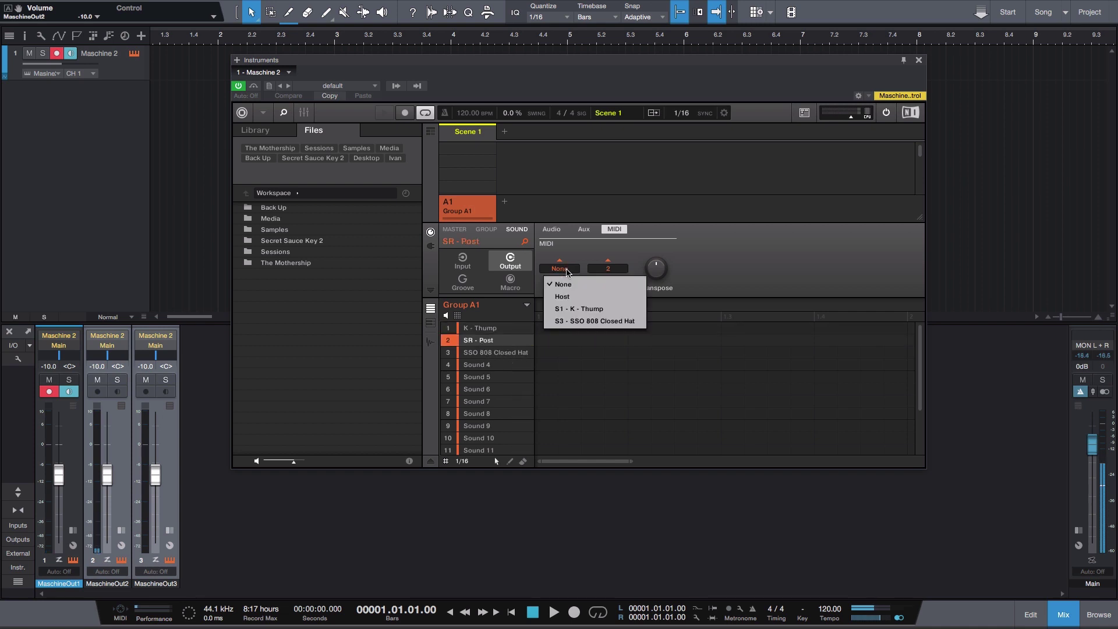
{"action": "left_click", "coordinate": [577, 299]}
{"action": "left_click", "coordinate": [495, 352]}
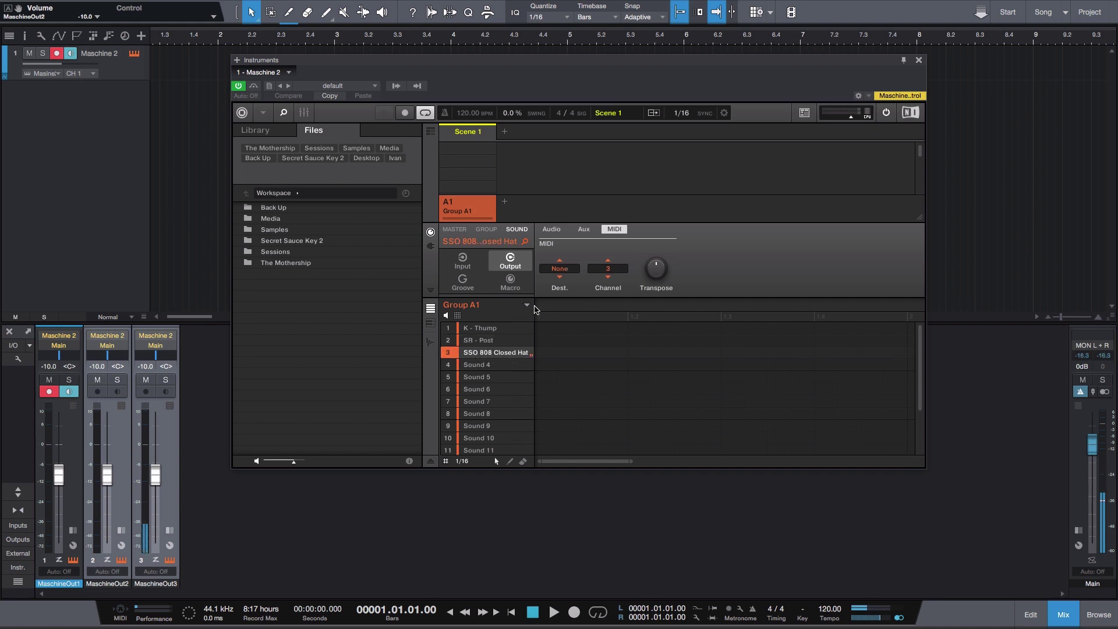
{"action": "left_click", "coordinate": [564, 272]}
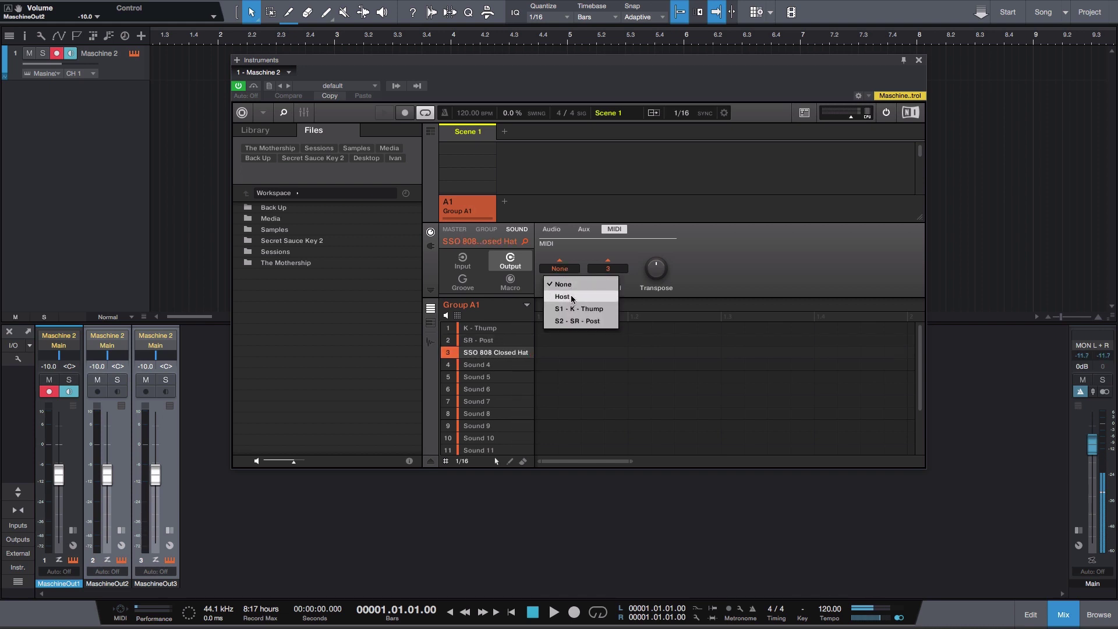
{"action": "left_click", "coordinate": [576, 298]}
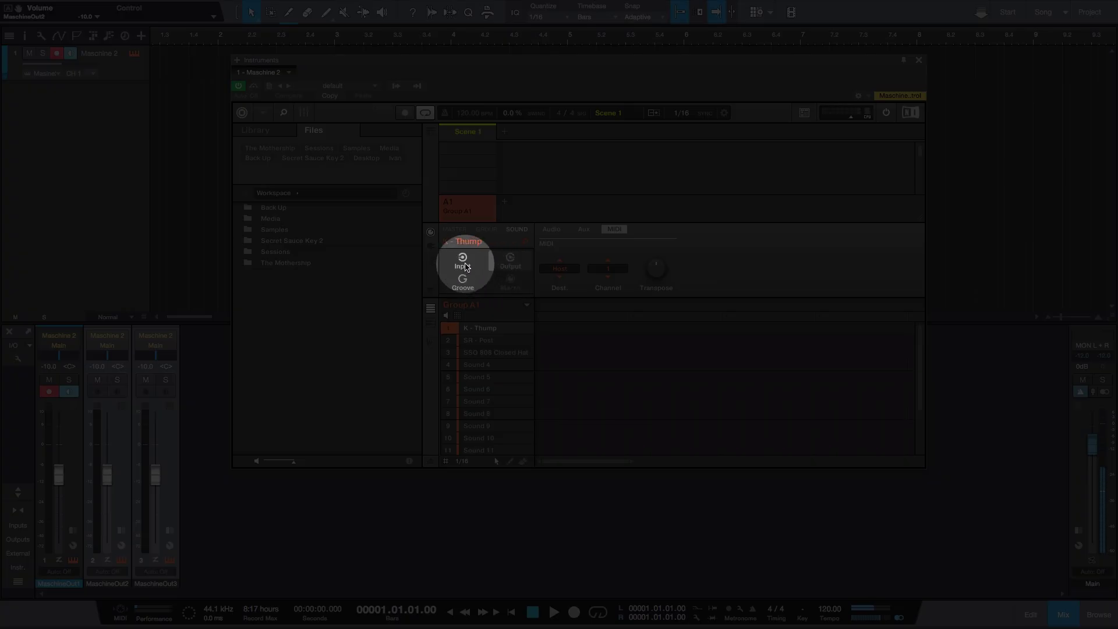
Step: Set the MIDI input of the K - Thump sound to source Host on channel 1
{"action": "left_click", "coordinate": [462, 261]}
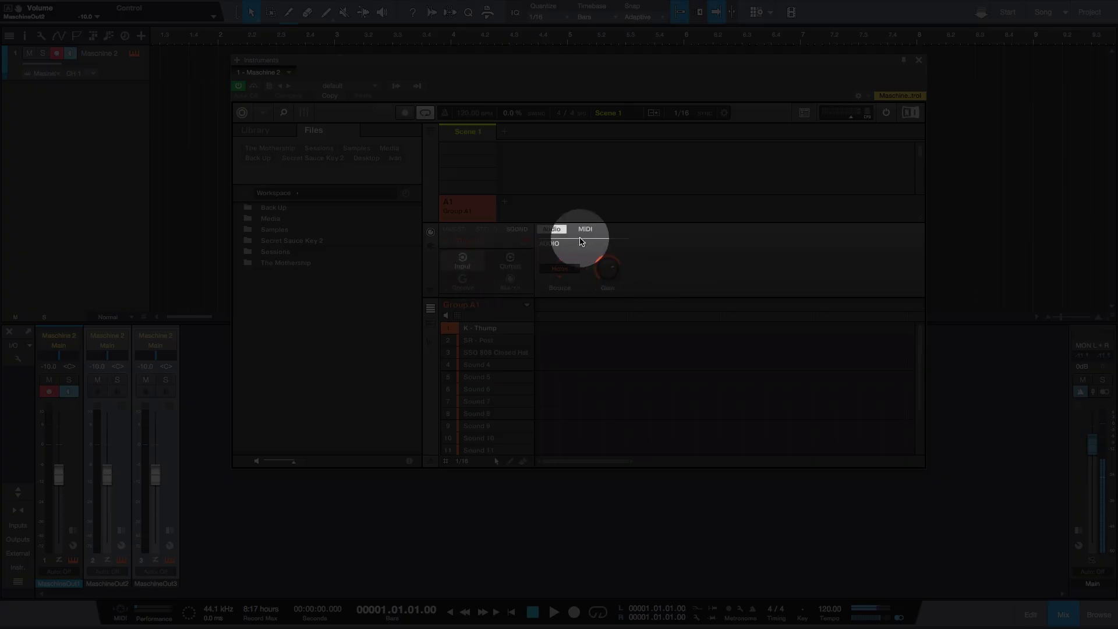
{"action": "left_click", "coordinate": [596, 233]}
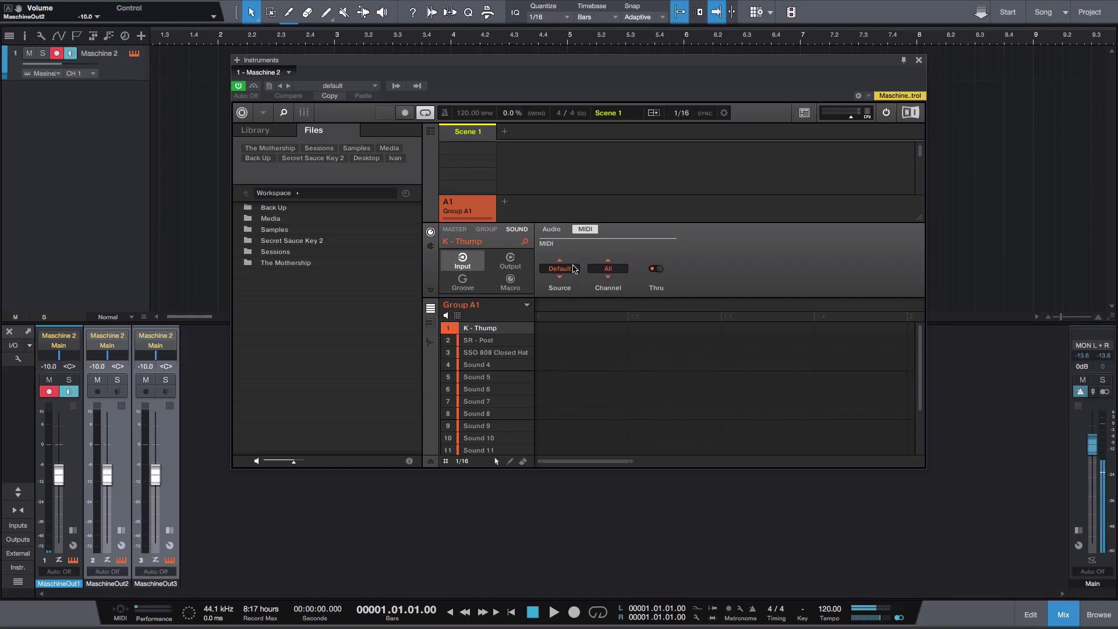
{"action": "left_click", "coordinate": [564, 273]}
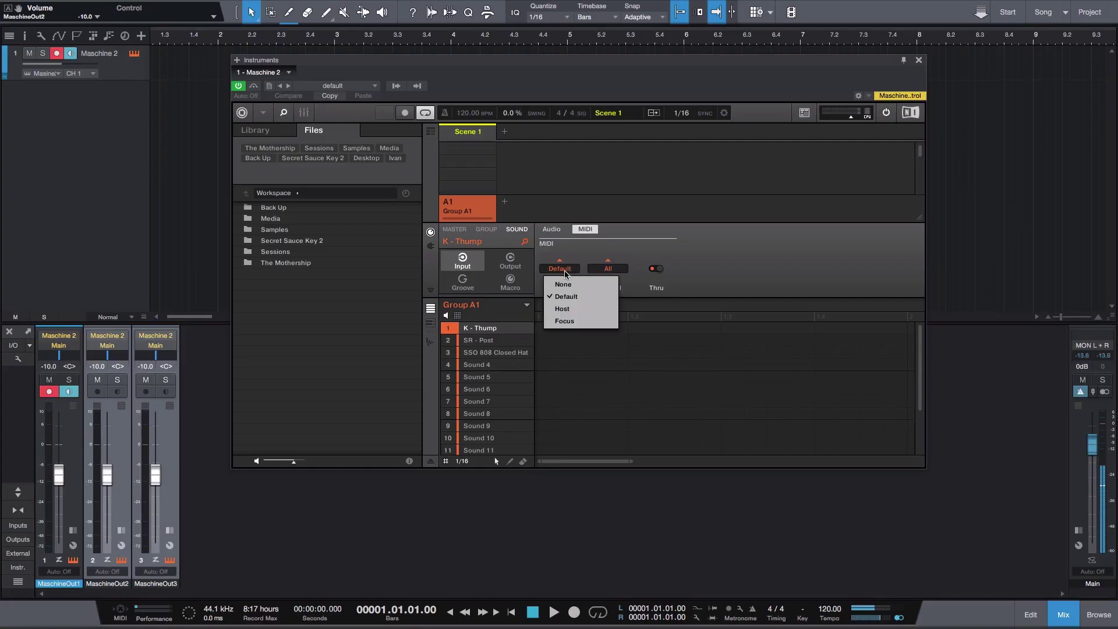
{"action": "left_click", "coordinate": [570, 309]}
{"action": "left_click", "coordinate": [615, 270]}
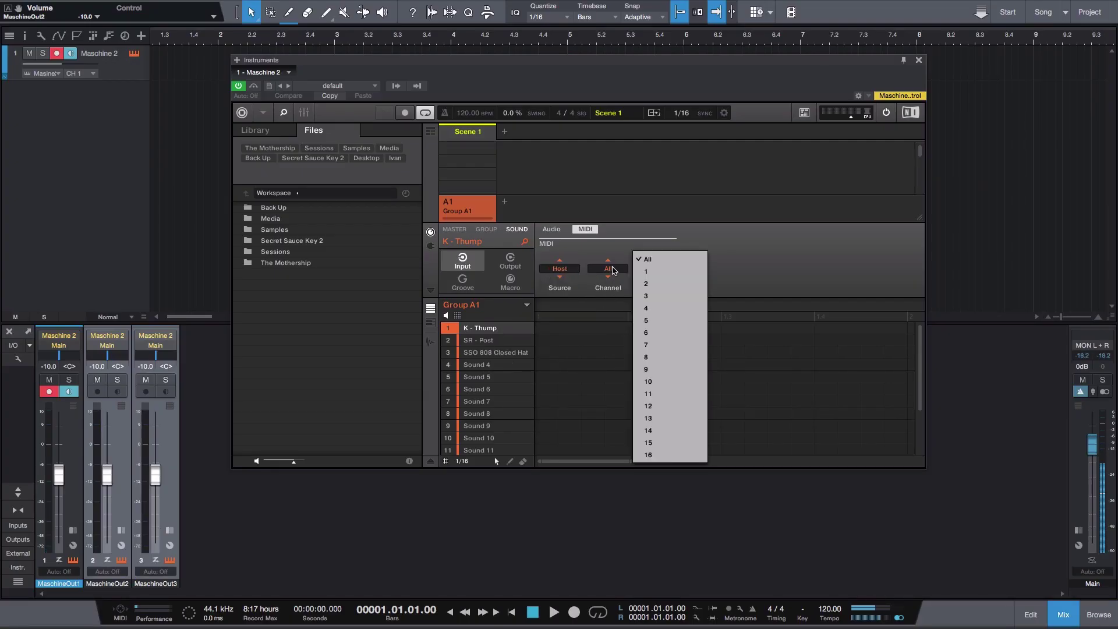
{"action": "left_click", "coordinate": [649, 276]}
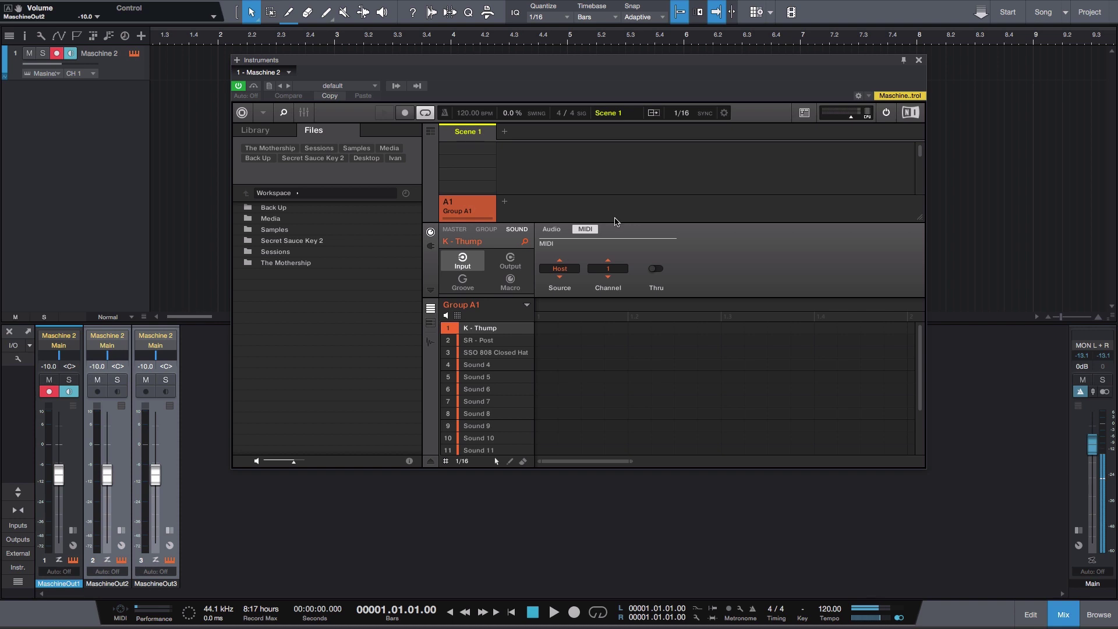
Step: Set the MIDI input of the SR - Post sound to source Host on channel 2
{"action": "left_click", "coordinate": [487, 341]}
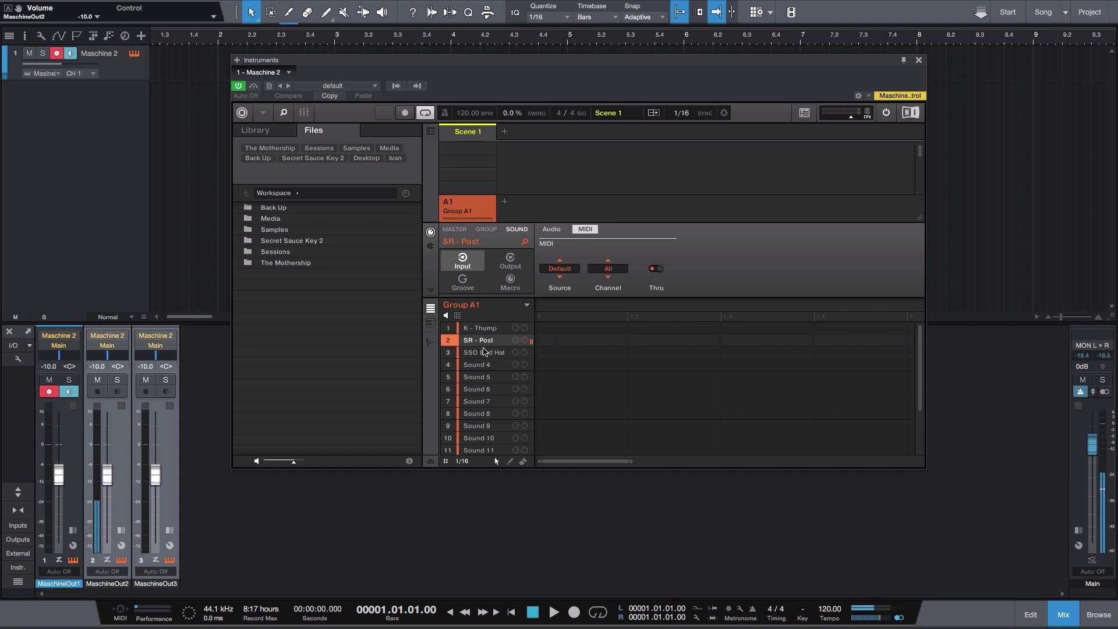
{"action": "left_click", "coordinate": [560, 268]}
{"action": "left_click", "coordinate": [573, 312]}
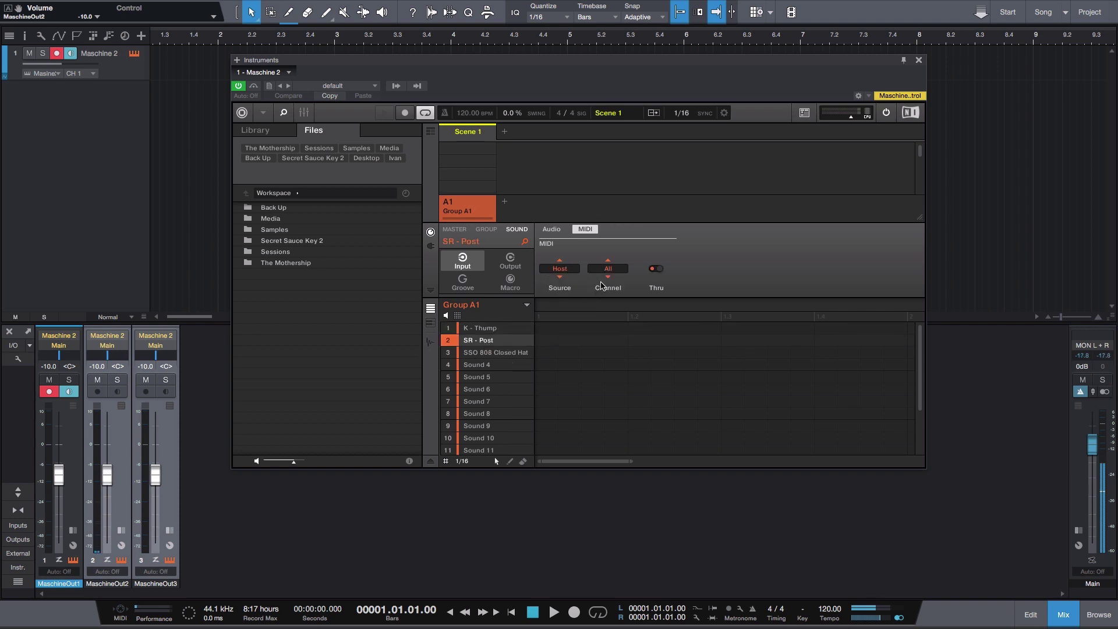
{"action": "left_click", "coordinate": [608, 270]}
{"action": "left_click", "coordinate": [648, 284]}
Step: Set the MIDI input of SSO 808 Closed Hat to source Host on channel 3 and close the instrument window
{"action": "left_click", "coordinate": [491, 352]}
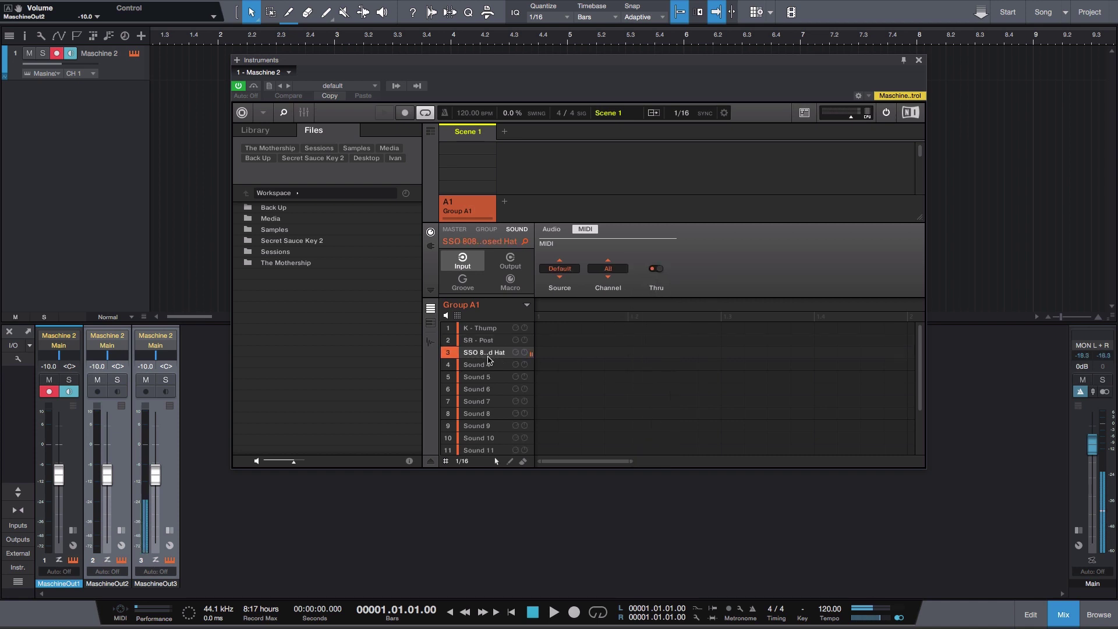
{"action": "left_click", "coordinate": [561, 269]}
{"action": "left_click", "coordinate": [562, 308]}
{"action": "left_click", "coordinate": [608, 269]}
{"action": "left_click", "coordinate": [650, 297]}
{"action": "left_click", "coordinate": [145, 64]}
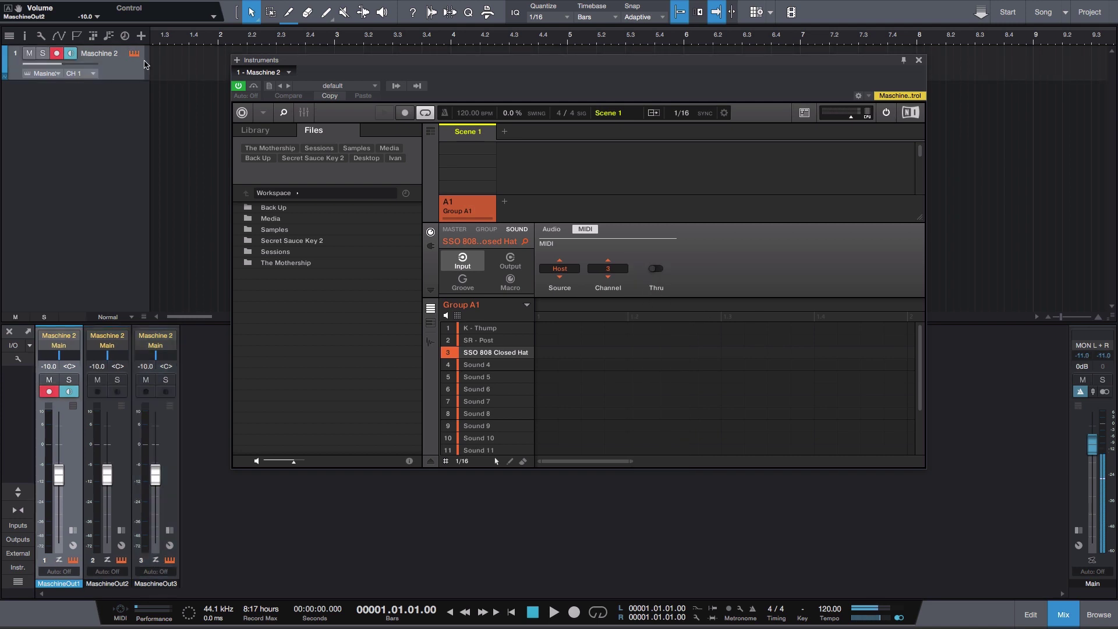
{"action": "left_click", "coordinate": [919, 60]}
Step: Start adding new tracks to the song, with type Instrument and a count of 2
{"action": "mouse_move", "coordinate": [194, 2]}
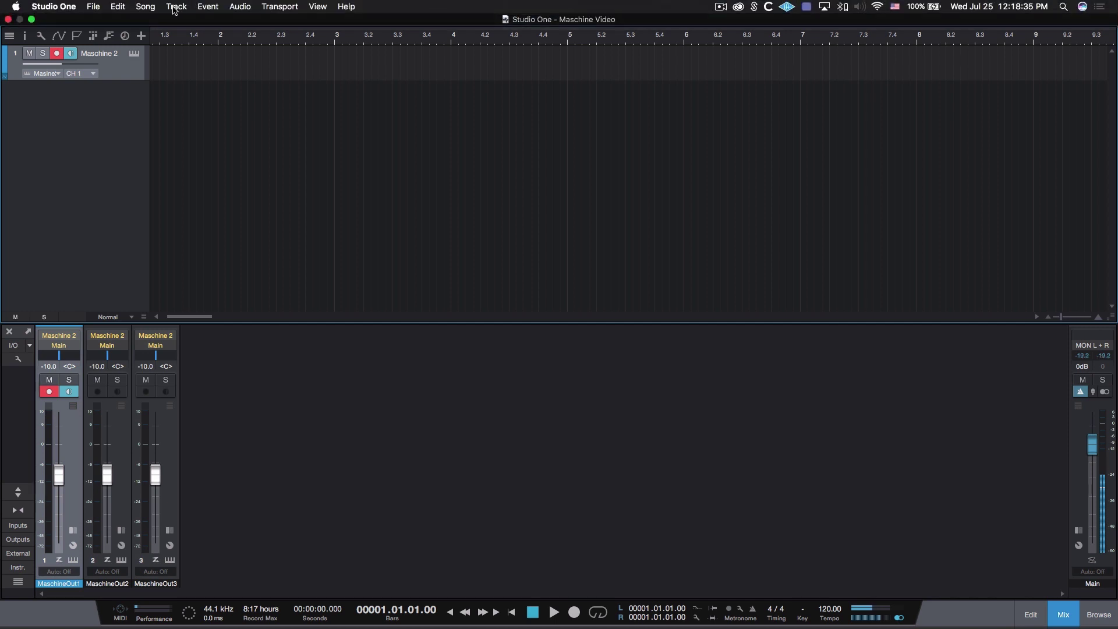
{"action": "left_click", "coordinate": [174, 7]}
{"action": "left_click", "coordinate": [192, 21]}
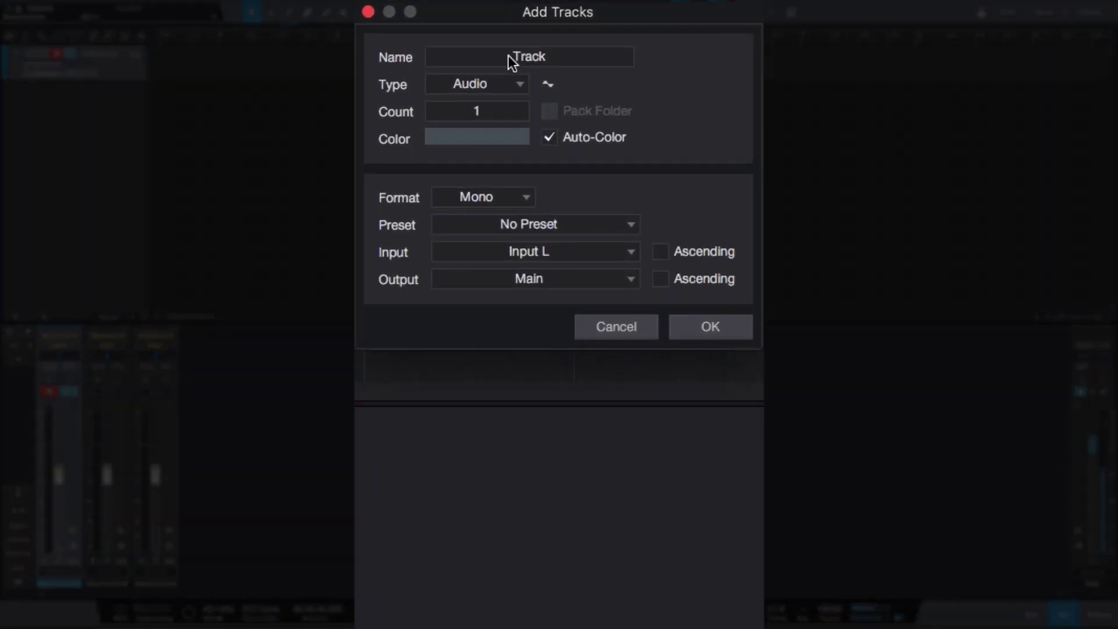
{"action": "left_click", "coordinate": [494, 85]}
{"action": "left_click", "coordinate": [495, 123]}
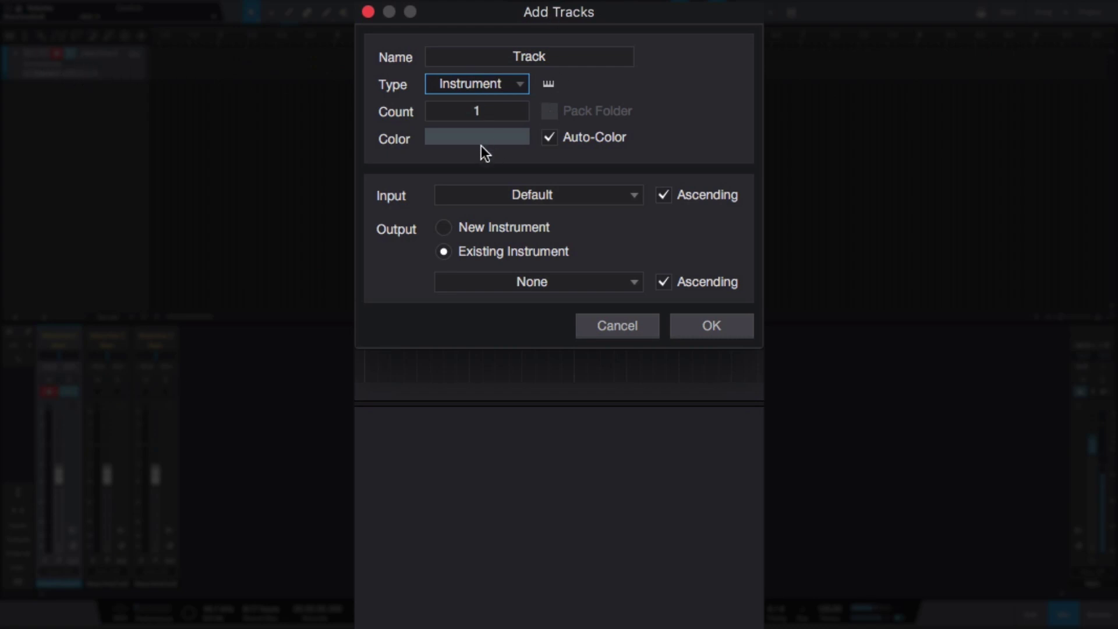
{"action": "left_click", "coordinate": [487, 112]}
{"action": "type", "text": "2"}
Step: Set the new tracks' input and existing-instrument output to Maschine 2 CH 2, both ascending, and create the tracks
{"action": "left_click", "coordinate": [585, 196]}
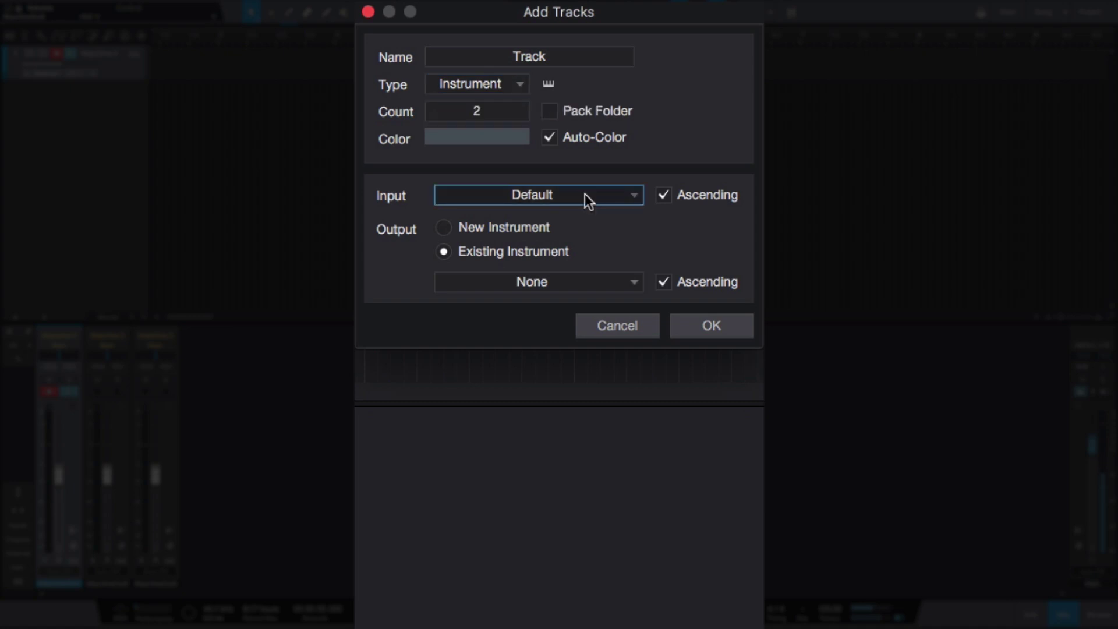
{"action": "left_click", "coordinate": [534, 312]}
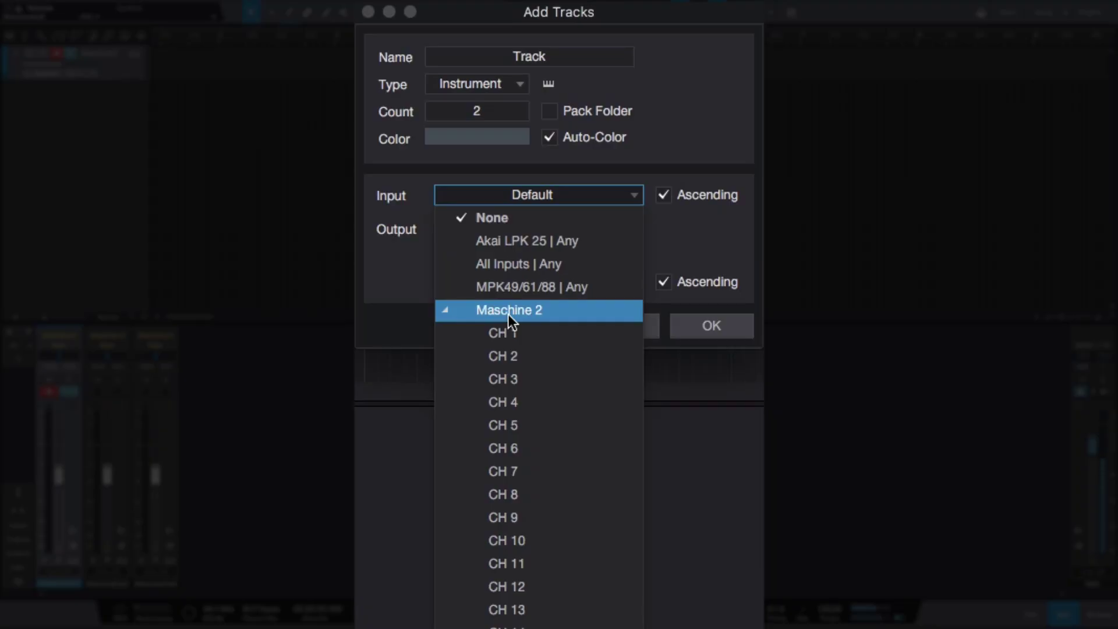
{"action": "left_click", "coordinate": [519, 355]}
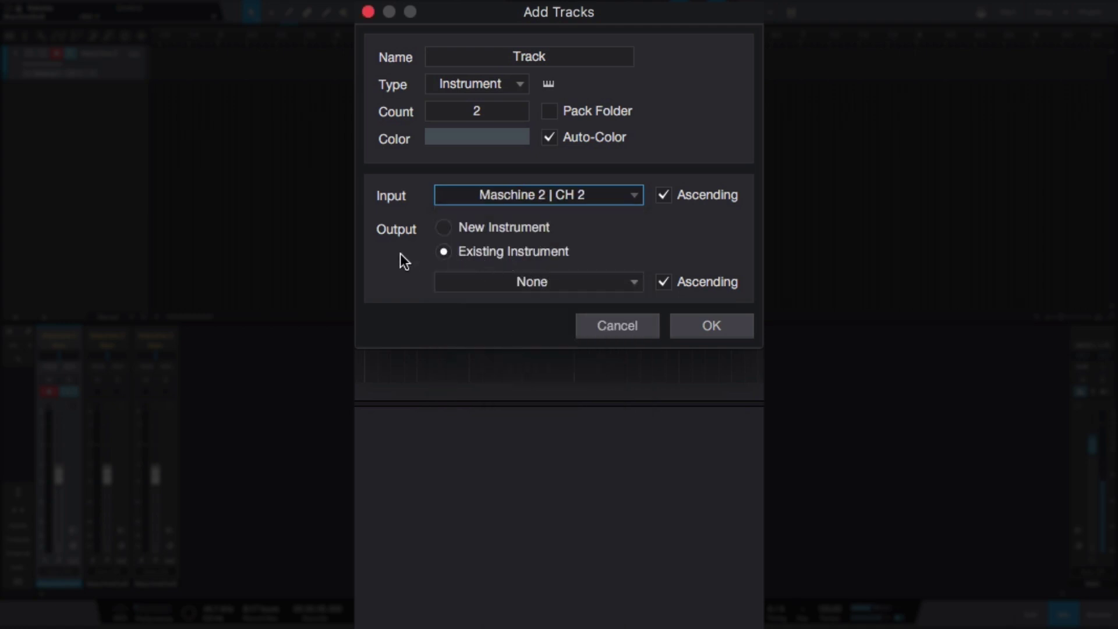
{"action": "left_click", "coordinate": [518, 285]}
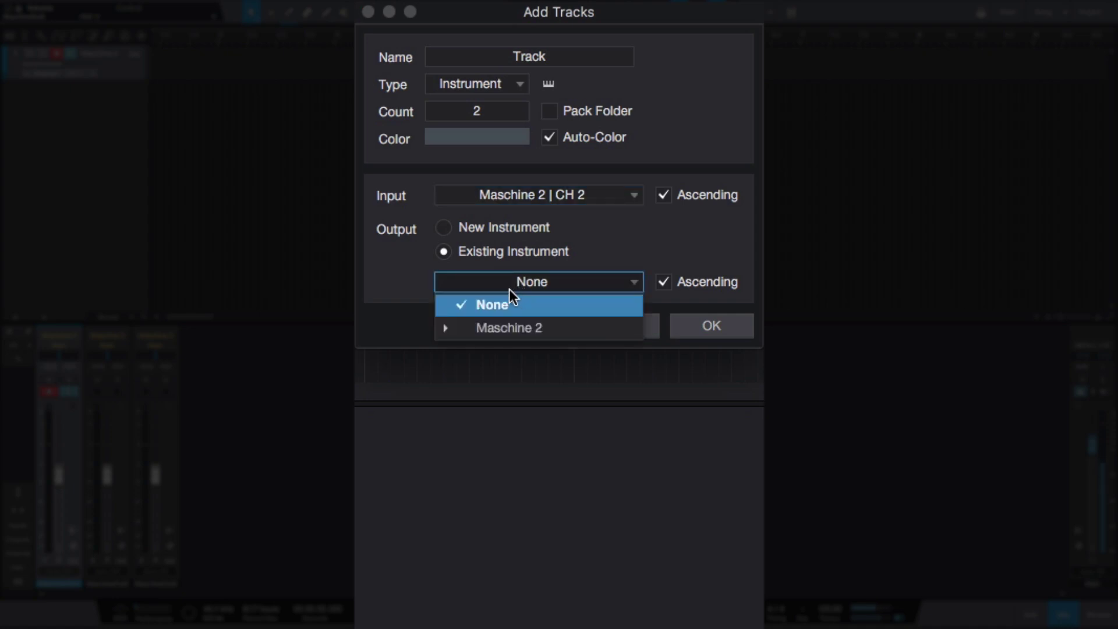
{"action": "left_click", "coordinate": [481, 329]}
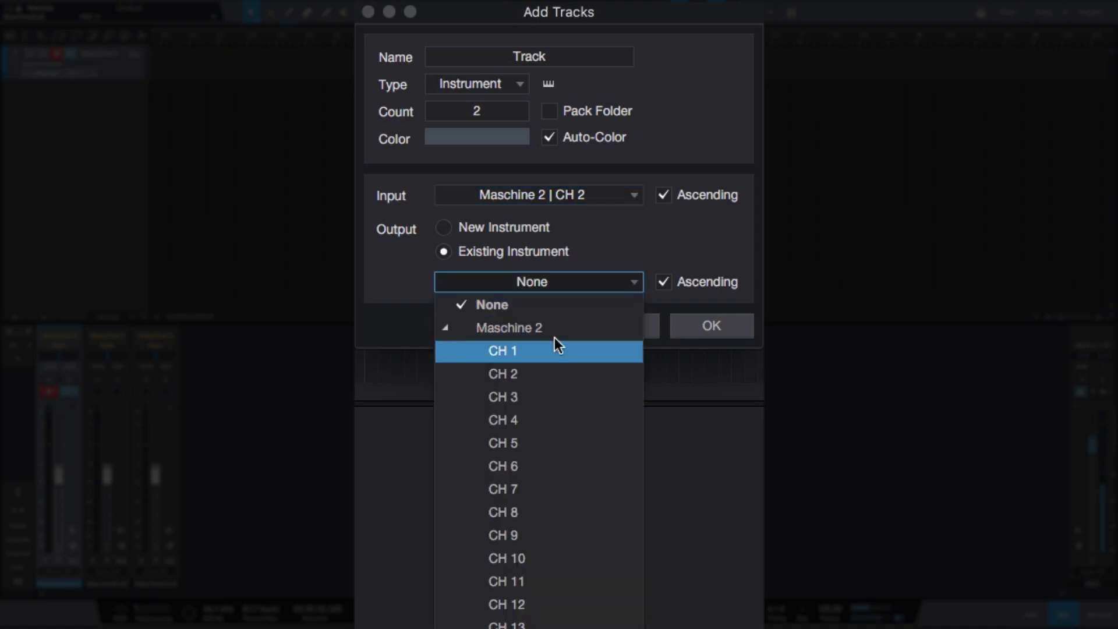
{"action": "left_click", "coordinate": [535, 370]}
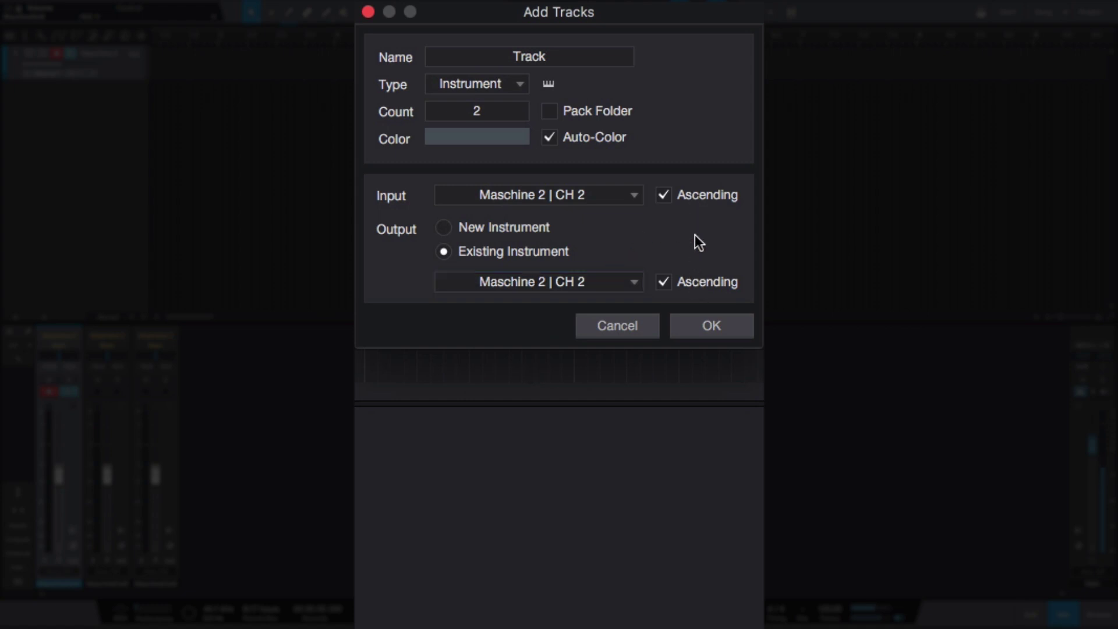
{"action": "left_click", "coordinate": [730, 335]}
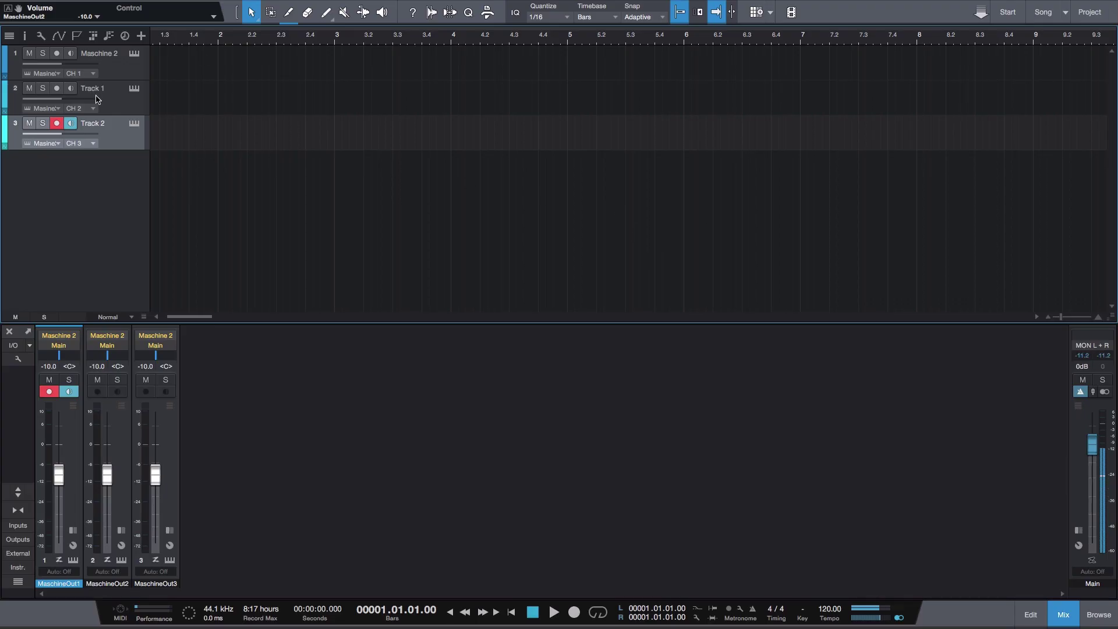
Step: Rename the three instrument tracks in the arrangement, in order, as Kick, Snare and Closed Hat
{"action": "double_click", "coordinate": [106, 54]}
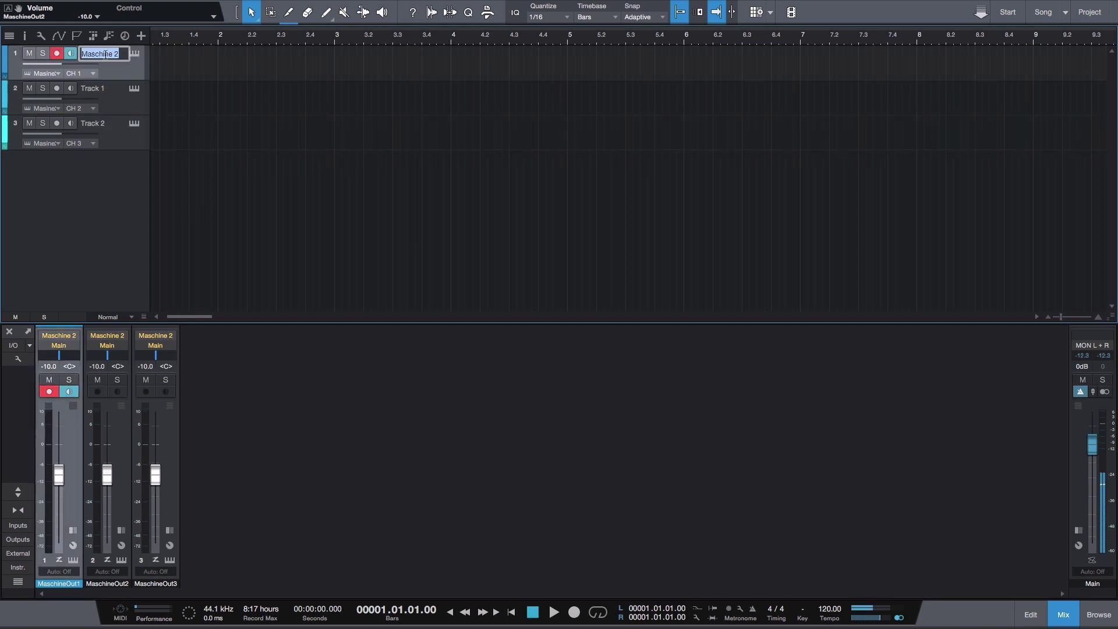
{"action": "type", "text": "Kick"}
{"action": "key", "text": "Tab"}
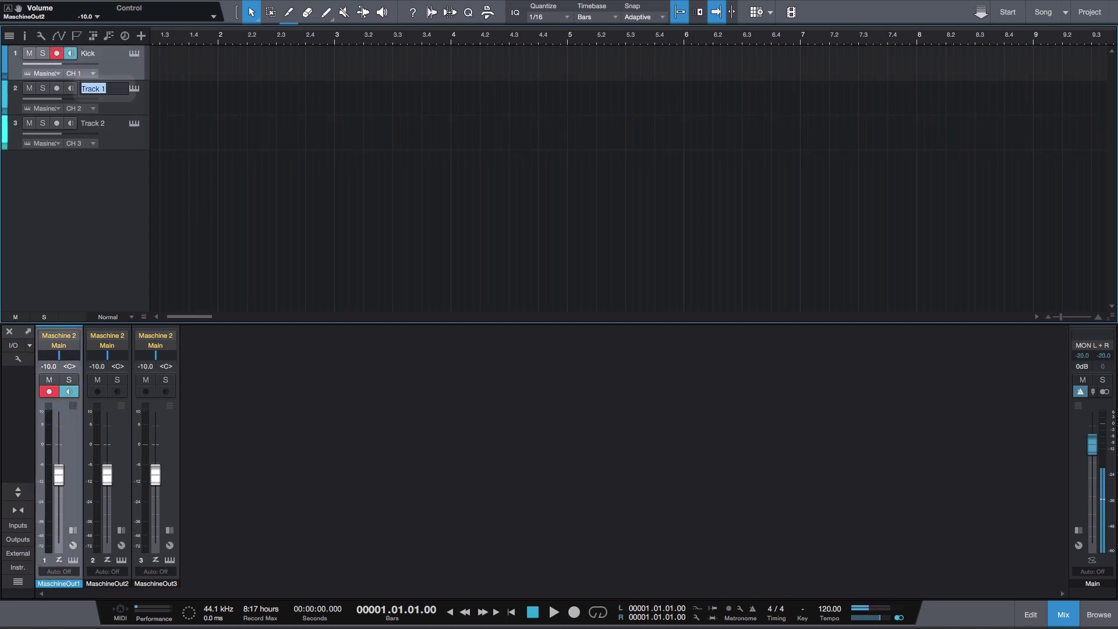
{"action": "type", "text": "Snare"}
{"action": "key", "text": "Tab"}
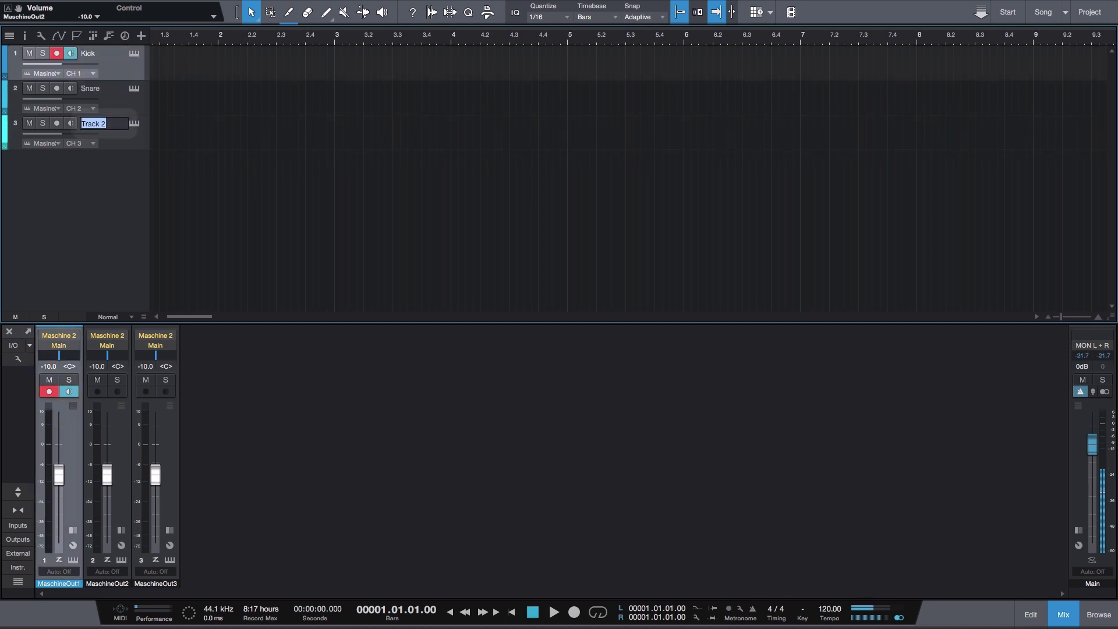
{"action": "type", "text": "Closed Hat"}
{"action": "key", "text": "Return"}
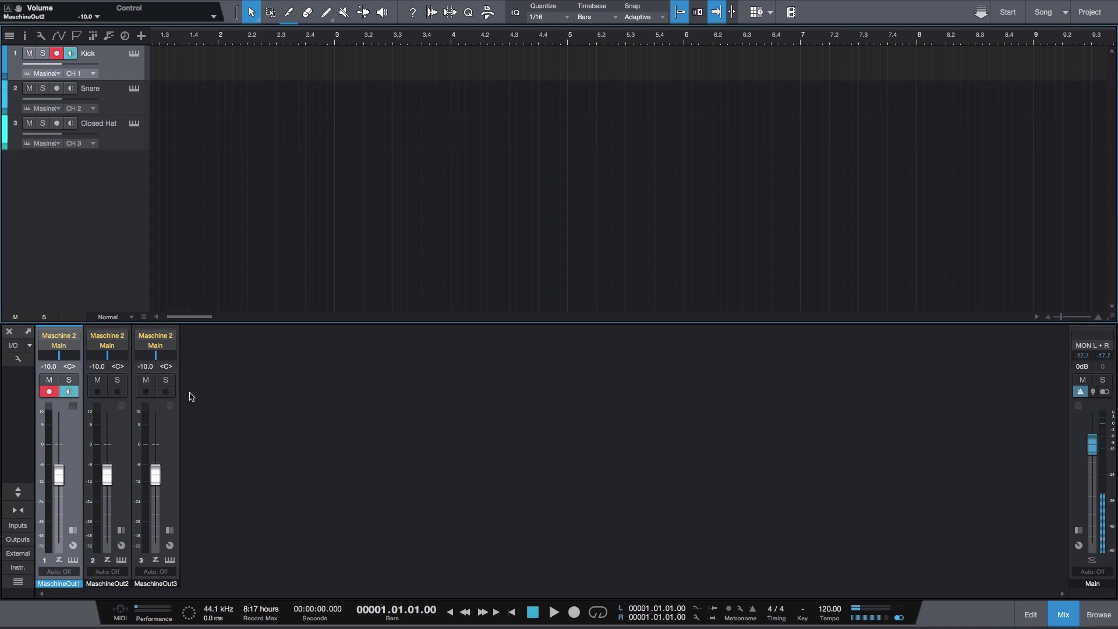
Step: Rename the three Maschine output channels in the mixer, in order, as Kick, Snare and Closed Hat
{"action": "double_click", "coordinate": [58, 583]}
{"action": "type", "text": "Kick"}
{"action": "key", "text": "Tab"}
{"action": "type", "text": "Snare"}
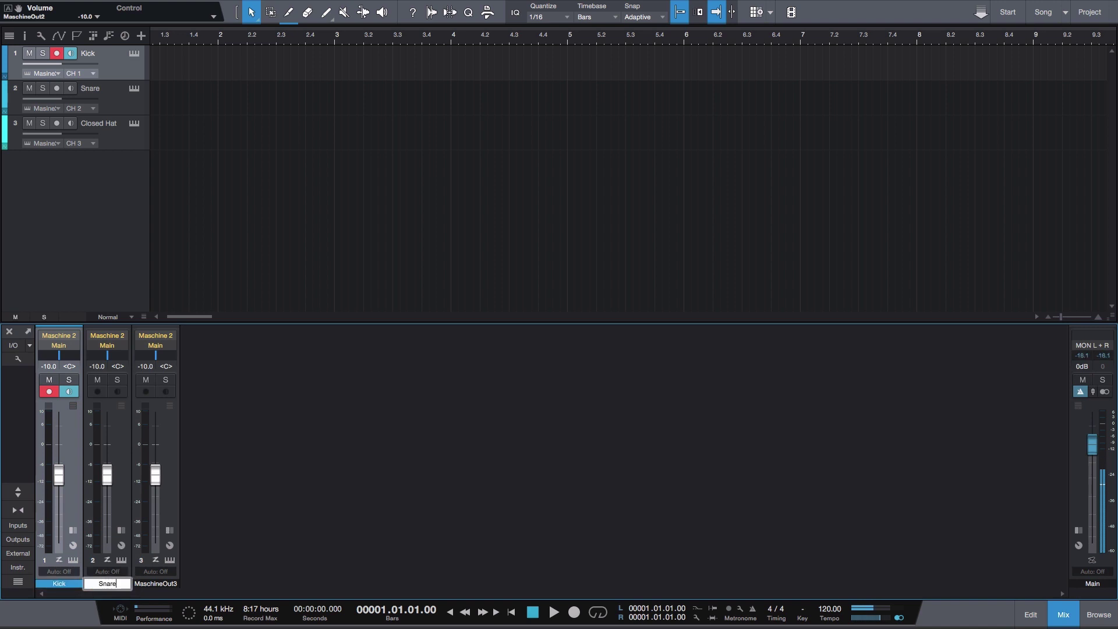
{"action": "key", "text": "Tab"}
{"action": "type", "text": "Closed Hat"}
{"action": "key", "text": "Return"}
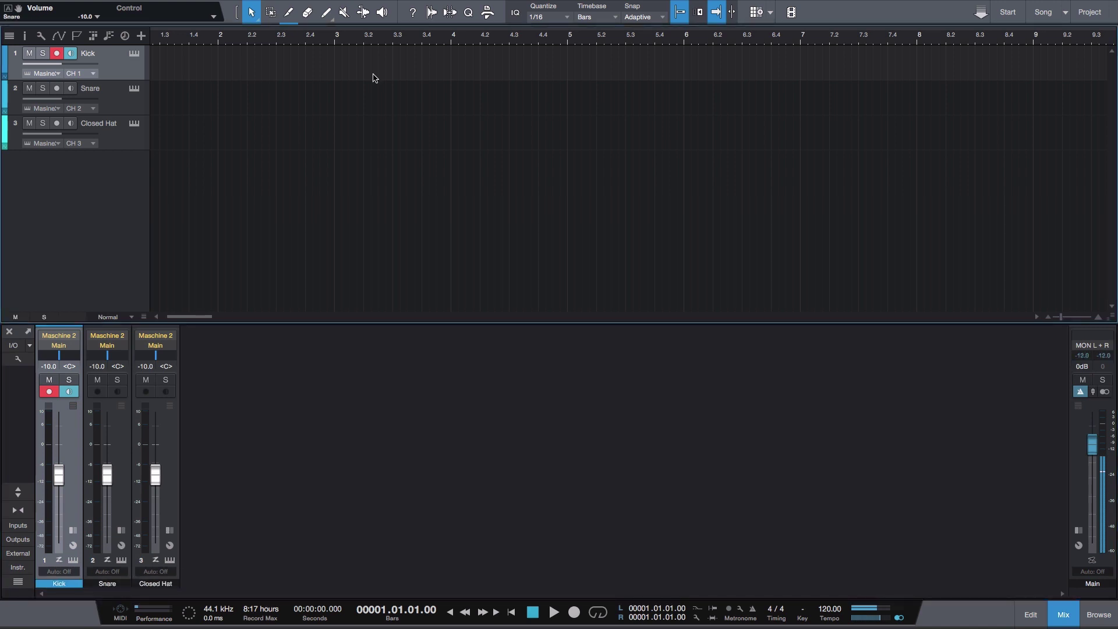
Step: Enlarge all three tracks to reveal their input routing, and set the Kick track's MIDI input to Maschine 2
{"action": "left_click", "coordinate": [124, 142], "text": "shift"}
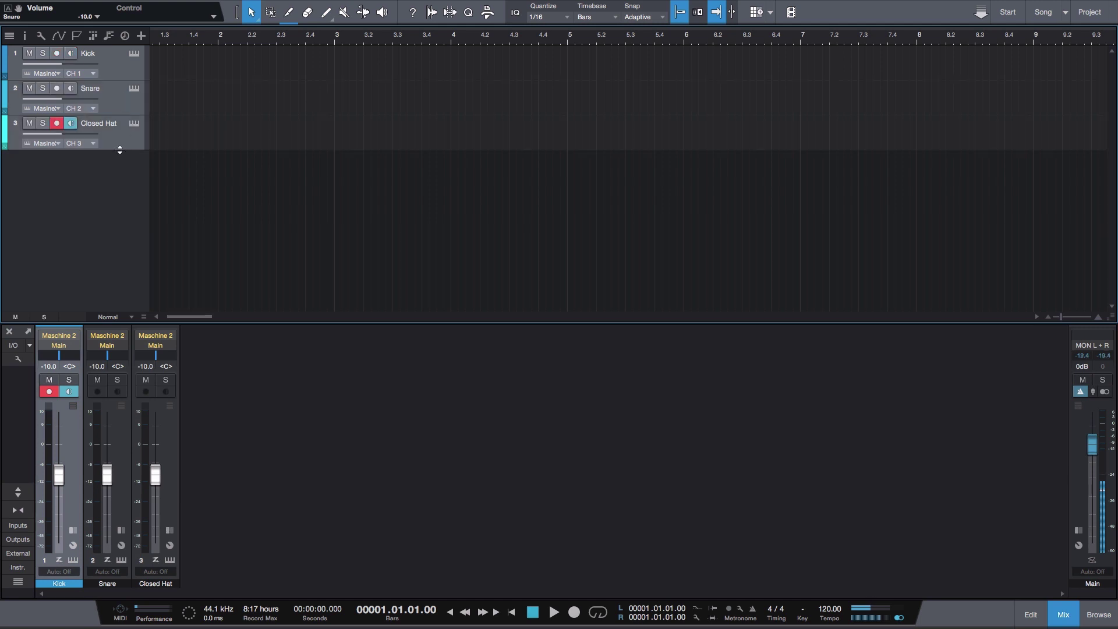
{"action": "left_click_drag", "start_coordinate": [120, 151], "coordinate": [120, 165]}
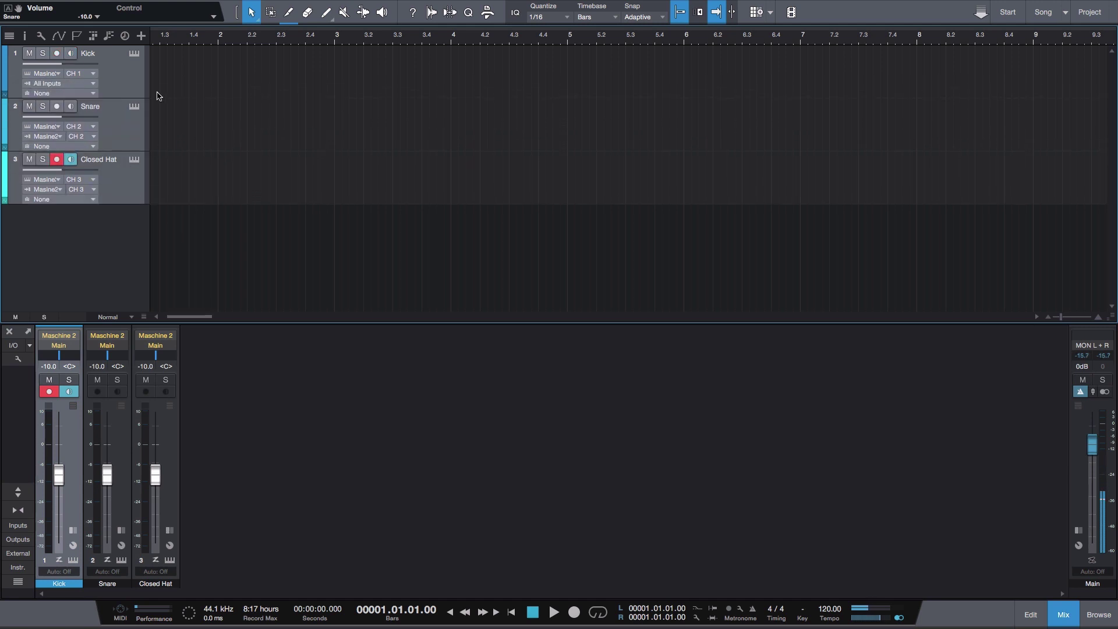
{"action": "left_click", "coordinate": [135, 87]}
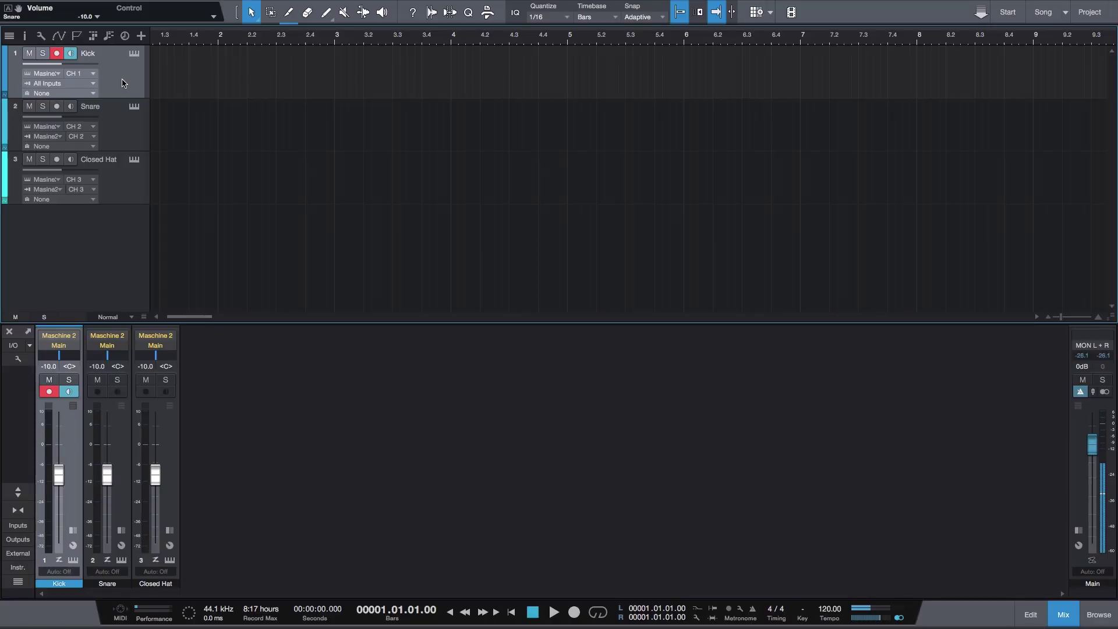
{"action": "left_click", "coordinate": [120, 141]}
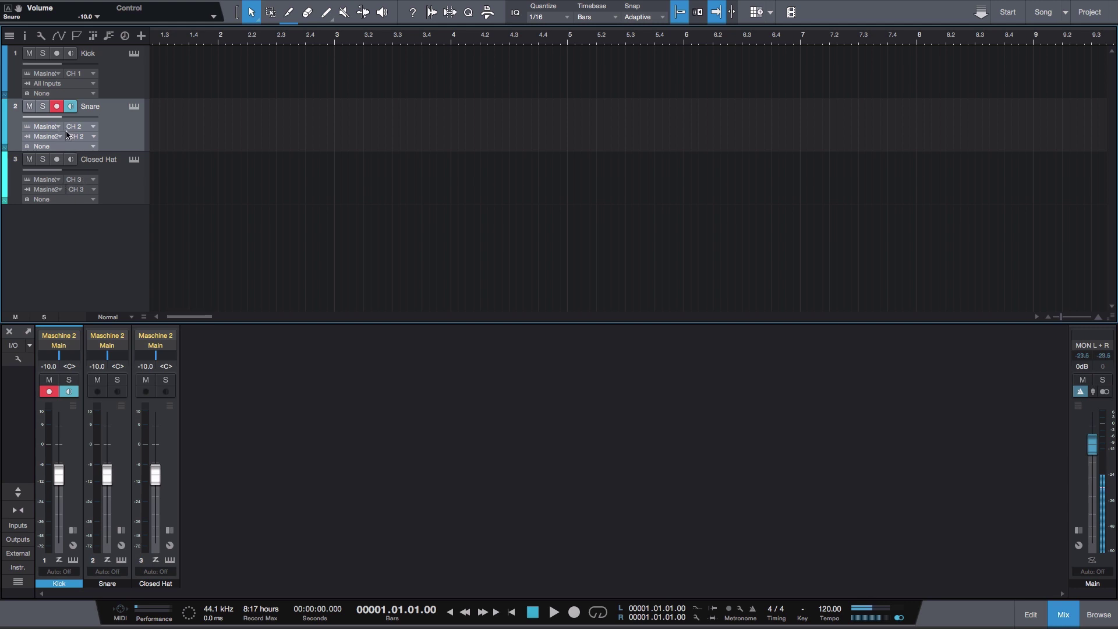
{"action": "left_click", "coordinate": [133, 86]}
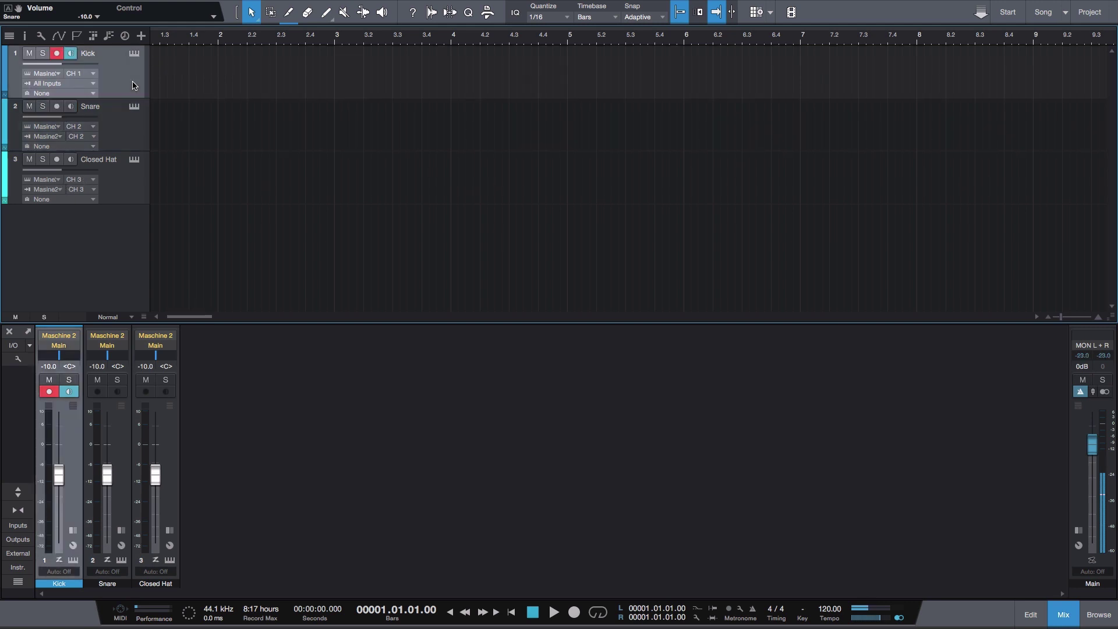
{"action": "left_click", "coordinate": [48, 84]}
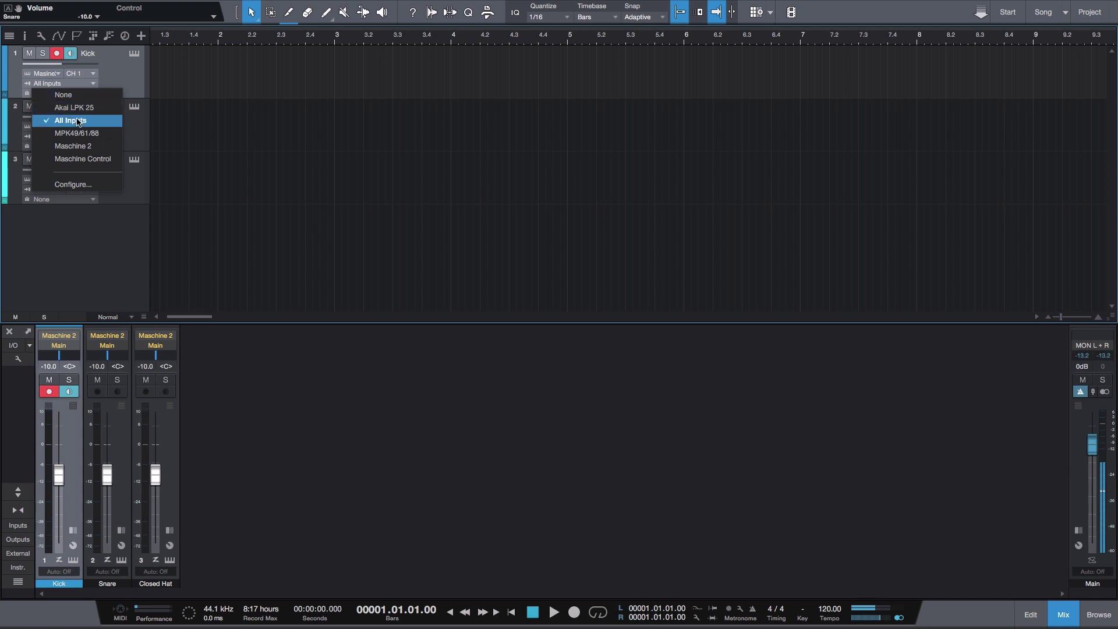
{"action": "left_click", "coordinate": [68, 146]}
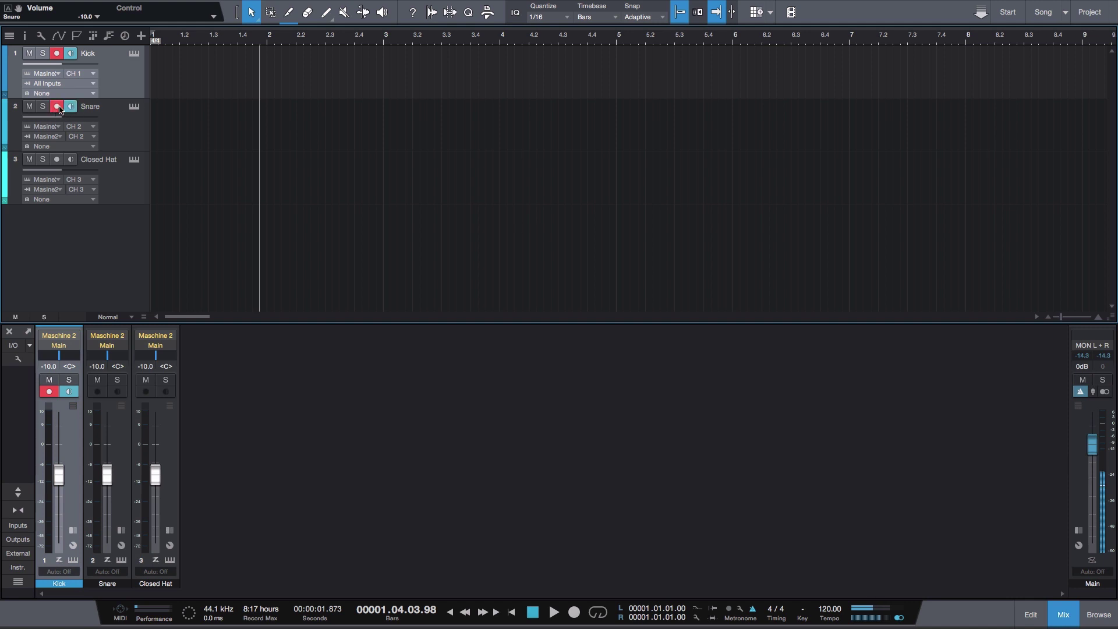
Step: Enable the metronome's 2-bar precount and record a four-bar beat on the Kick and Snare tracks
{"action": "left_click", "coordinate": [741, 610]}
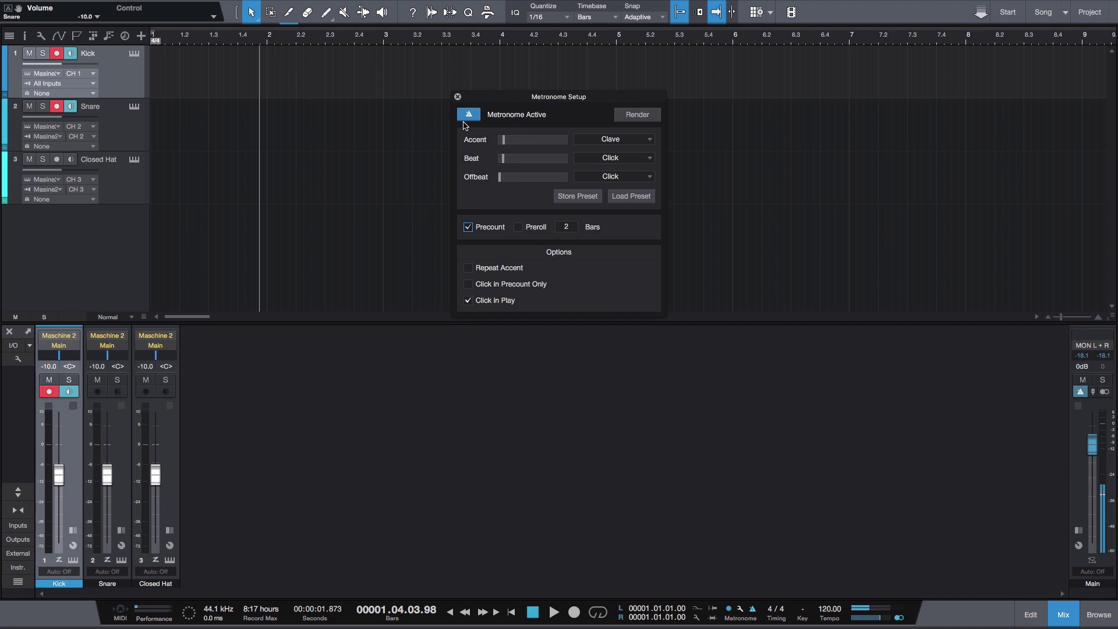
{"action": "left_click", "coordinate": [458, 97]}
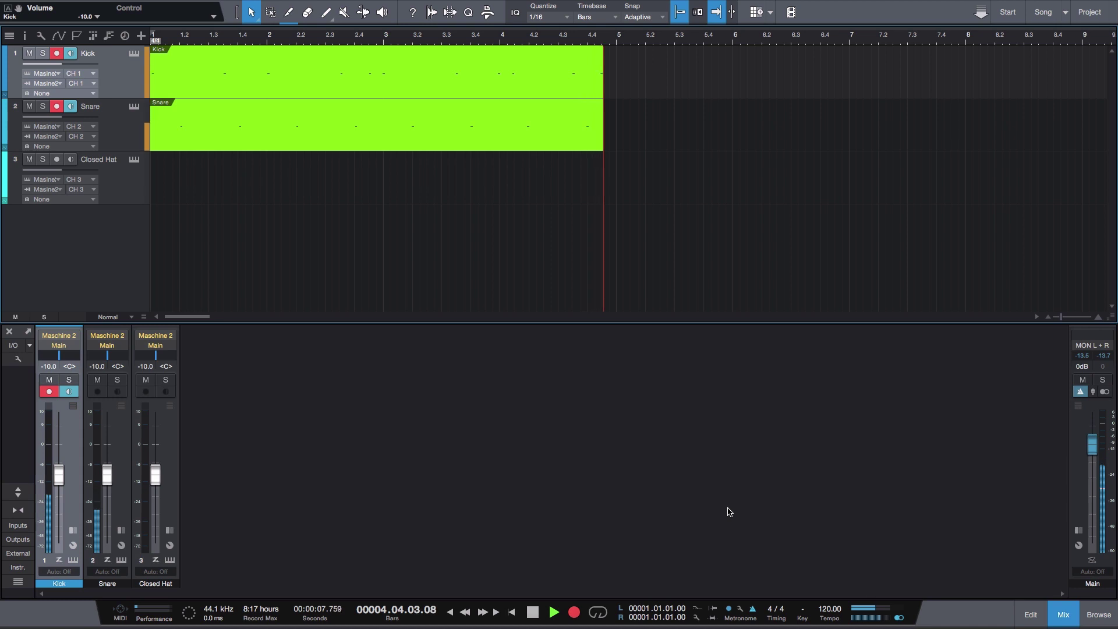
{"action": "key", "text": "space"}
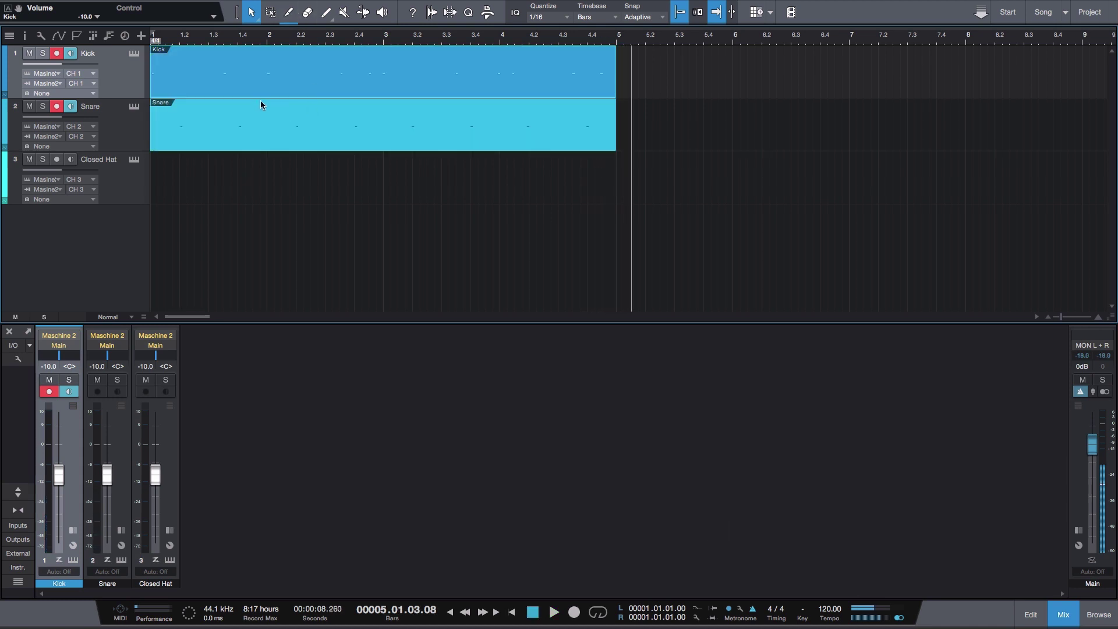
Step: Examine the recorded notes of the Snare and Kick parts in the editor, and play the beat with the mixer shown
{"action": "double_click", "coordinate": [258, 115]}
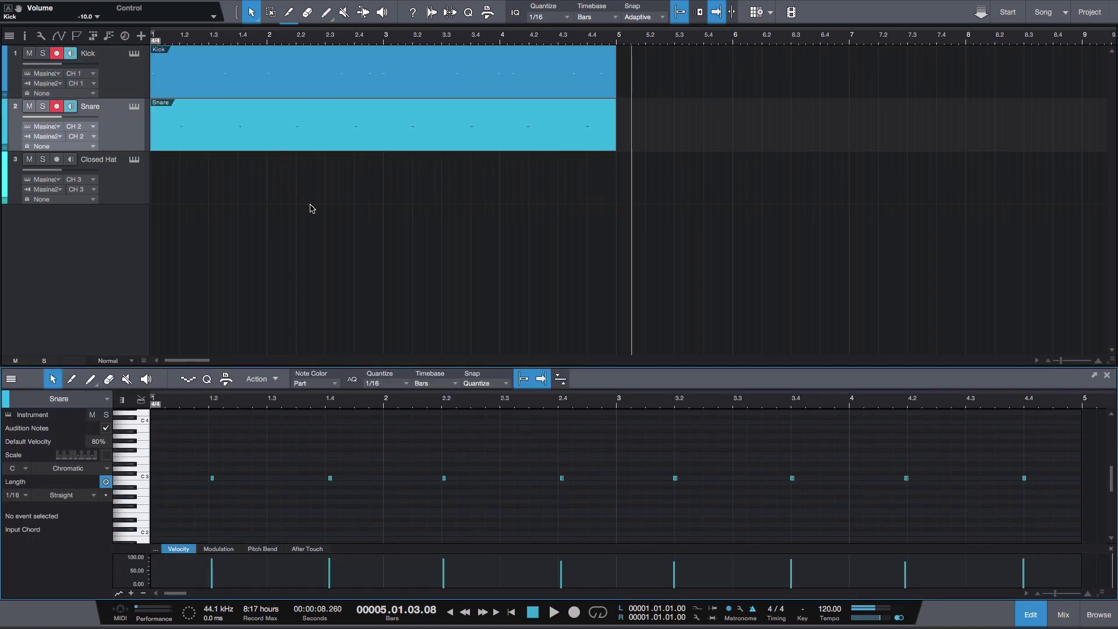
{"action": "left_click", "coordinate": [341, 78]}
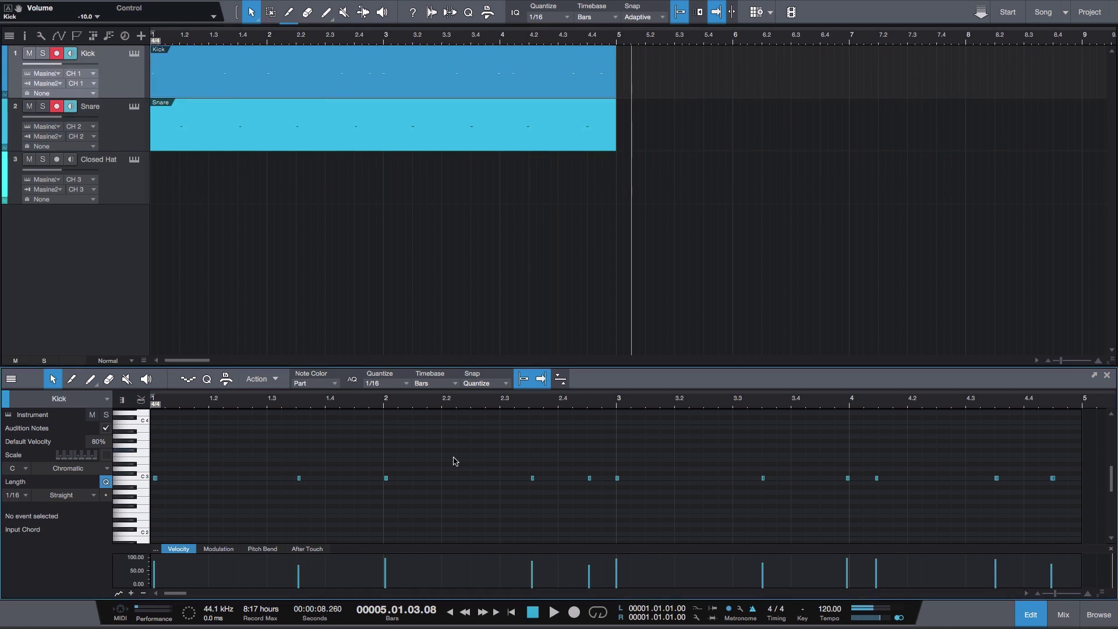
{"action": "left_click", "coordinate": [1063, 615]}
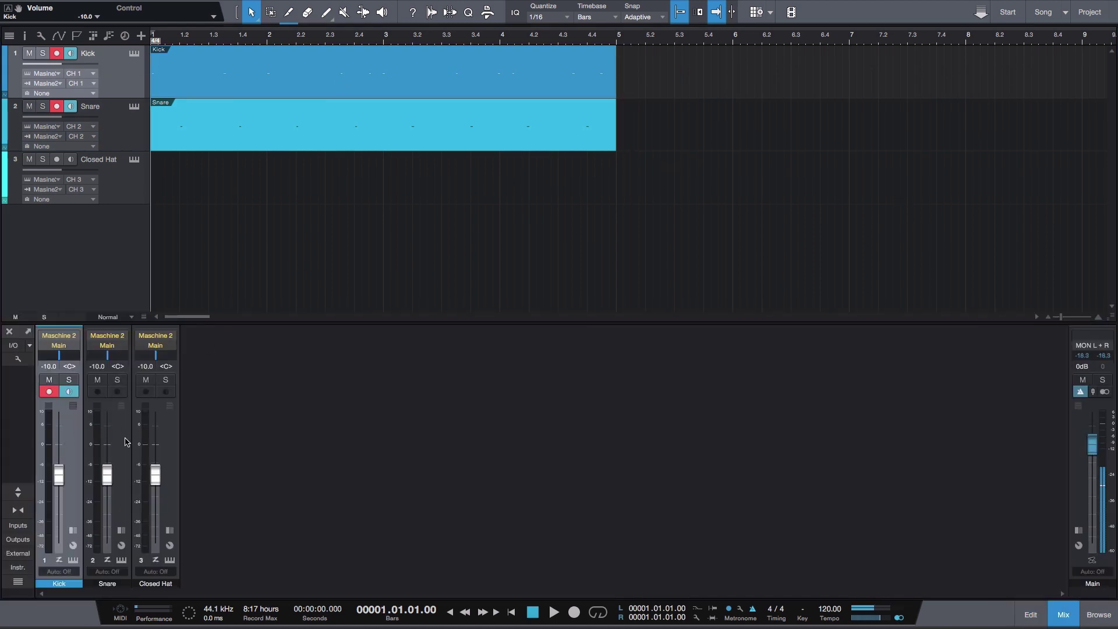
{"action": "key", "text": "space"}
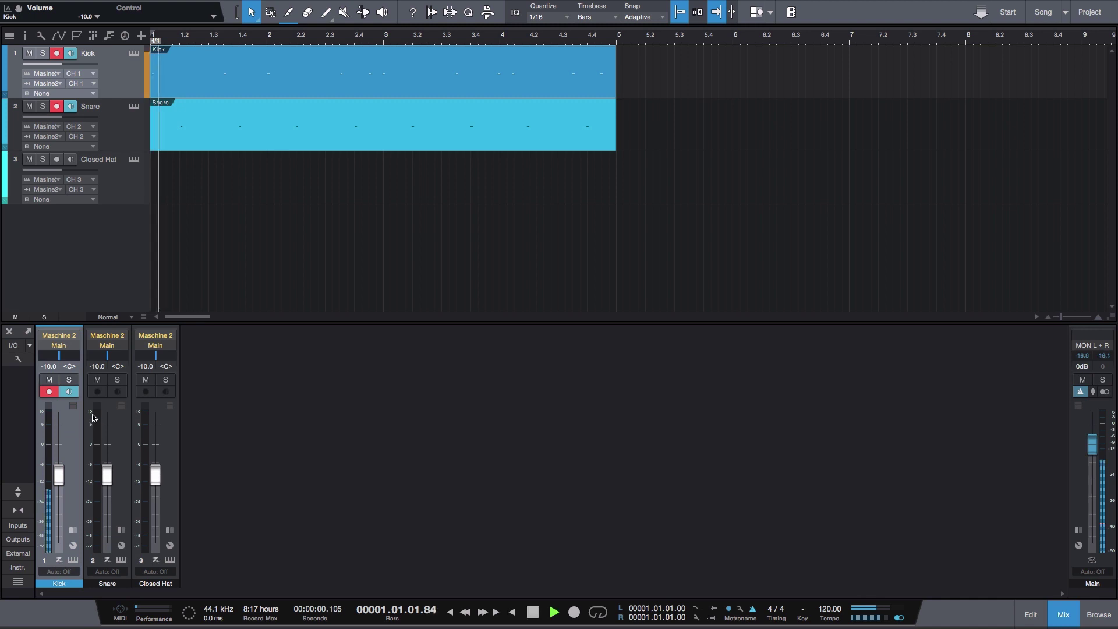
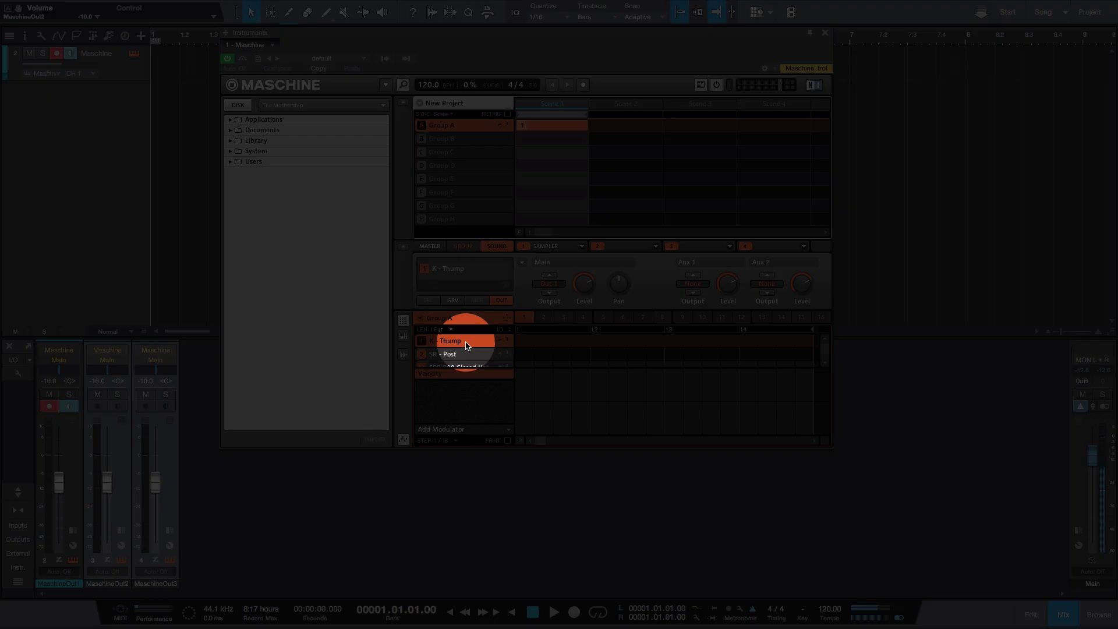
Step: Review the Sound MIDI Settings of the K - Thump sound in the Maschine instrument and accept them
{"action": "right_click", "coordinate": [466, 346]}
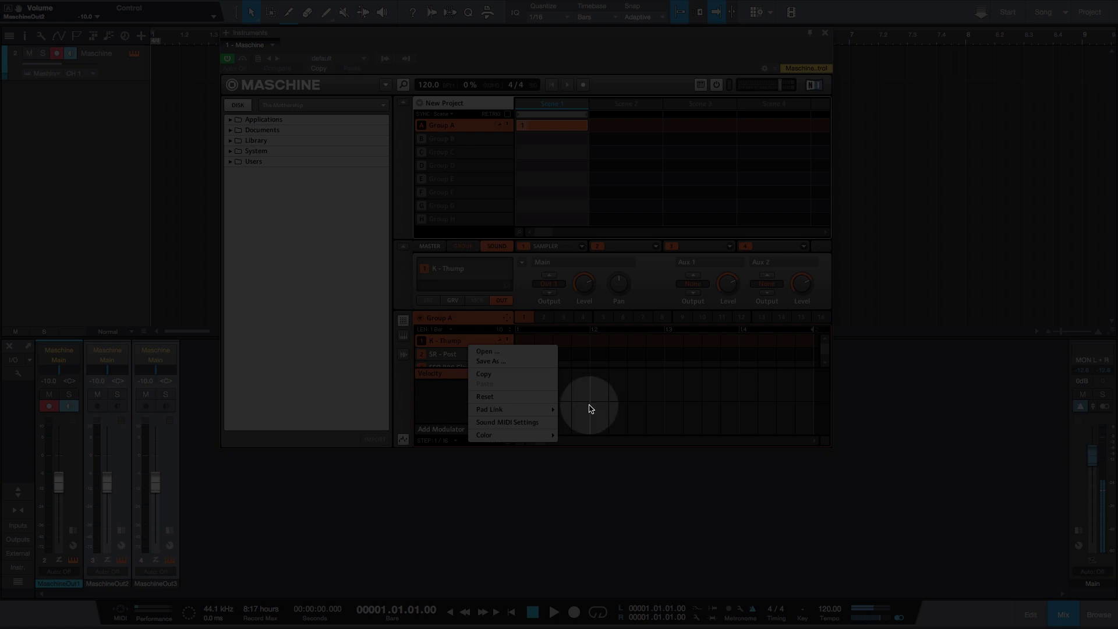
{"action": "left_click", "coordinate": [525, 422]}
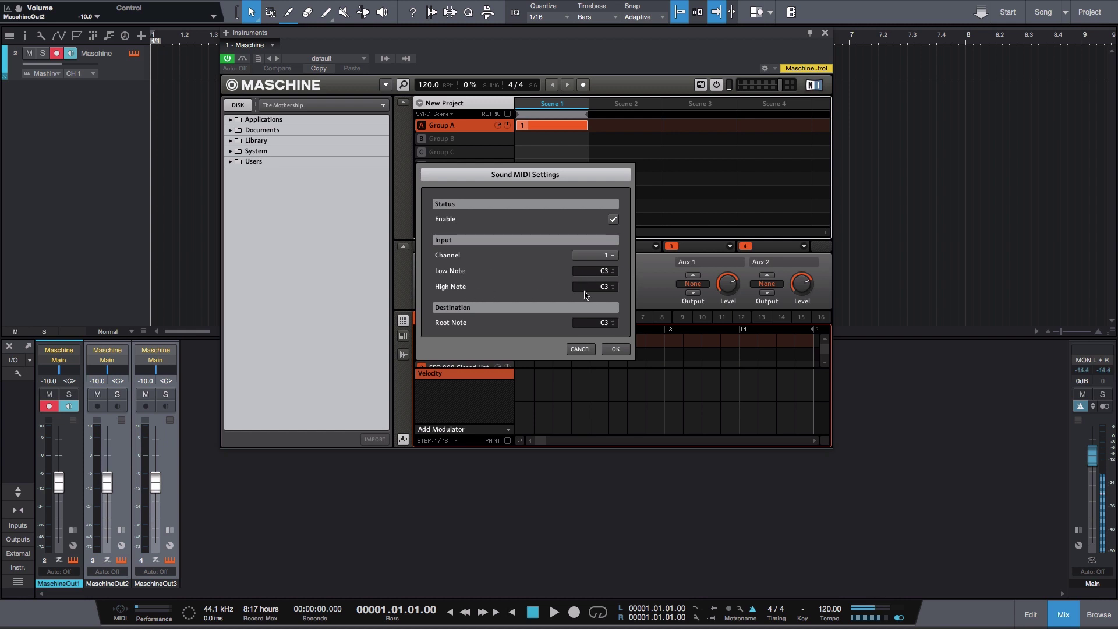
{"action": "left_click", "coordinate": [616, 349]}
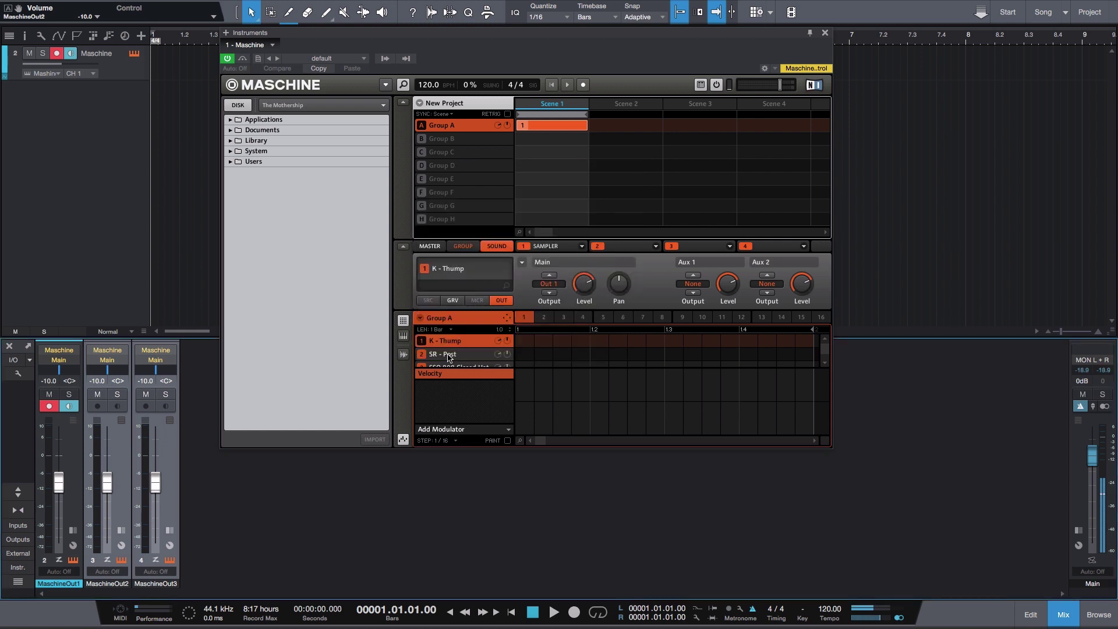
Step: Change the input channel in the Sound MIDI Settings of the SR - Post sound and apply it
{"action": "left_click", "coordinate": [448, 356]}
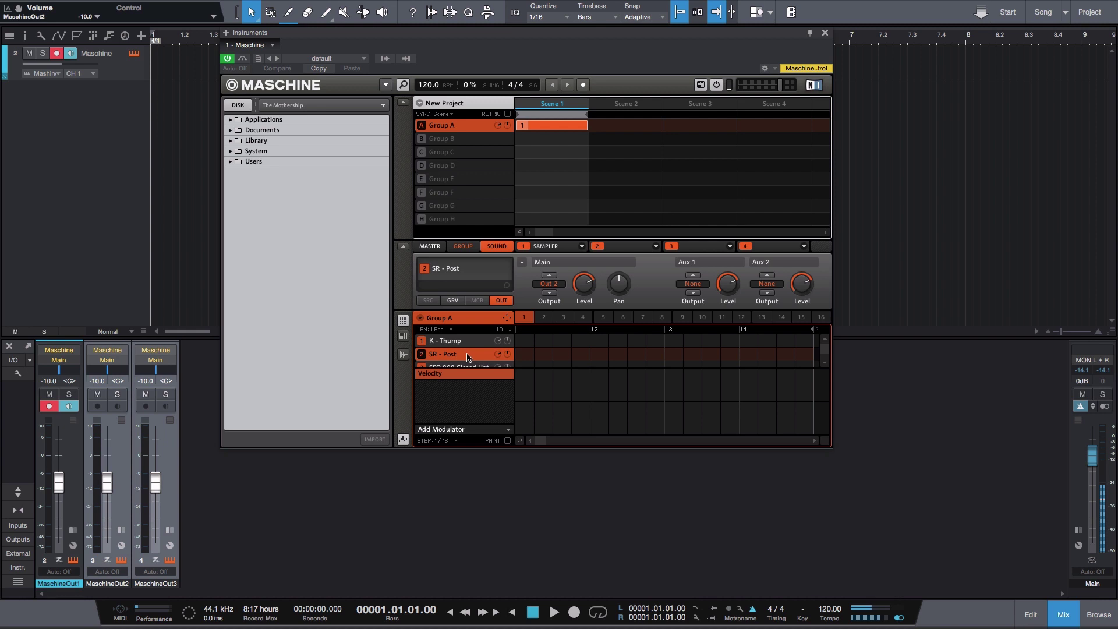
{"action": "right_click", "coordinate": [467, 356]}
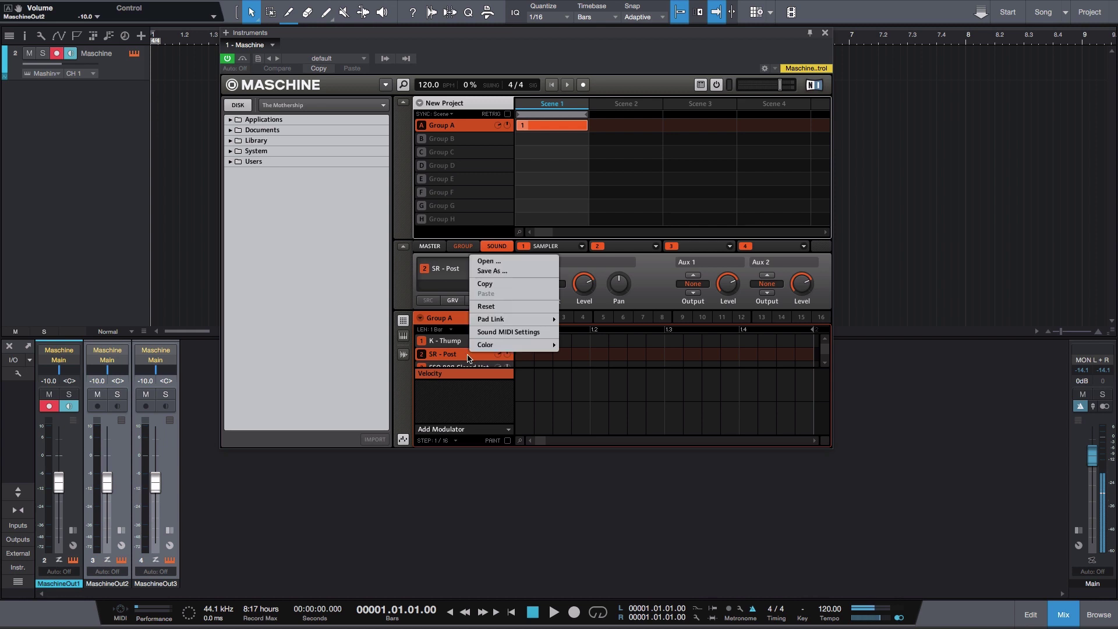
{"action": "left_click", "coordinate": [498, 332]}
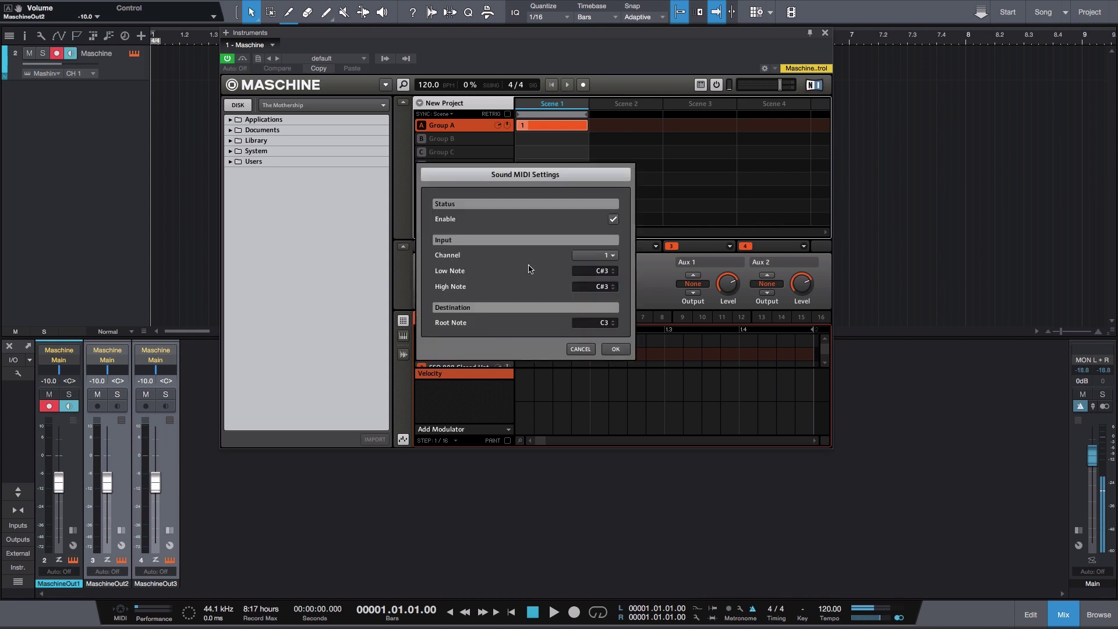
{"action": "left_click", "coordinate": [601, 256]}
{"action": "left_click", "coordinate": [616, 214]}
{"action": "left_click", "coordinate": [617, 350]}
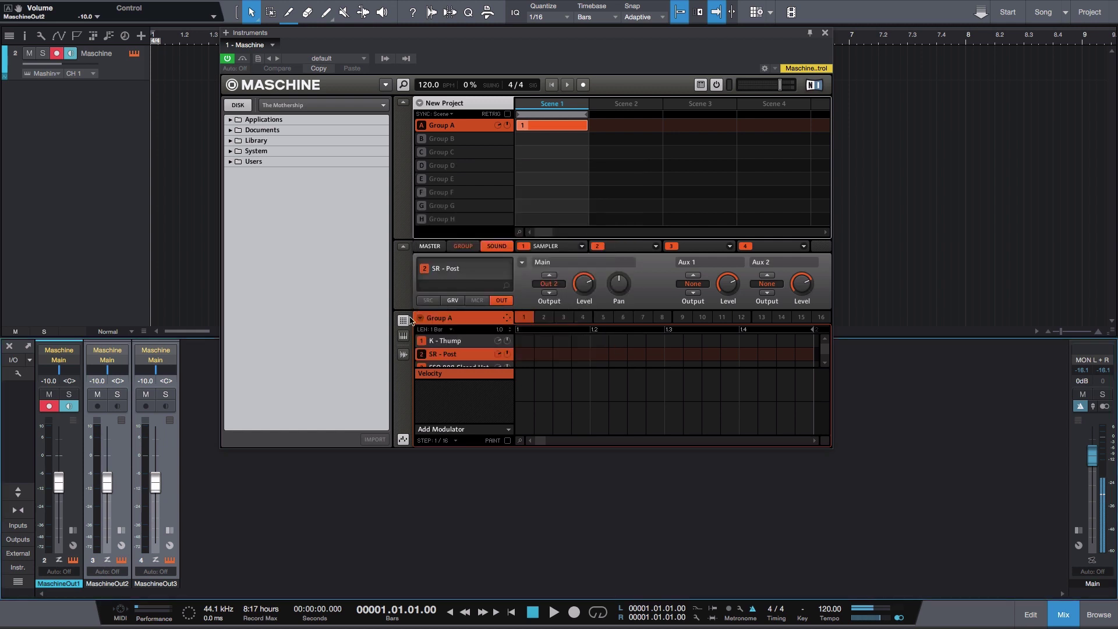
Step: Set the input channel of the SSO 808 Closed Hat sound to 3 in its Sound MIDI Settings and close the instrument window
{"action": "left_click", "coordinate": [454, 366]}
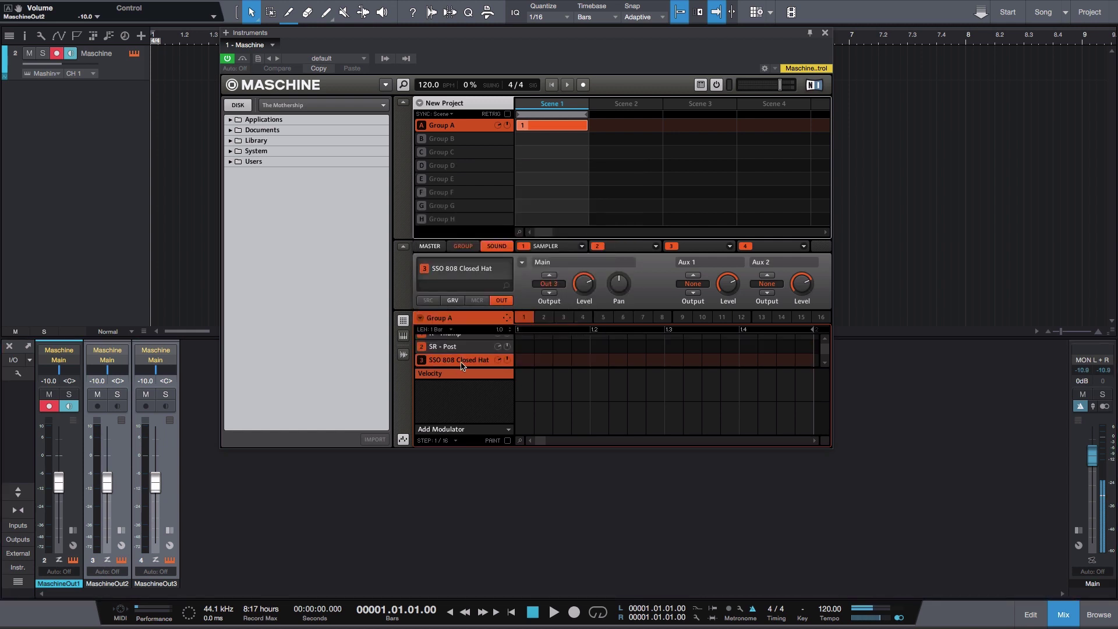
{"action": "right_click", "coordinate": [464, 362]}
{"action": "left_click", "coordinate": [506, 333]}
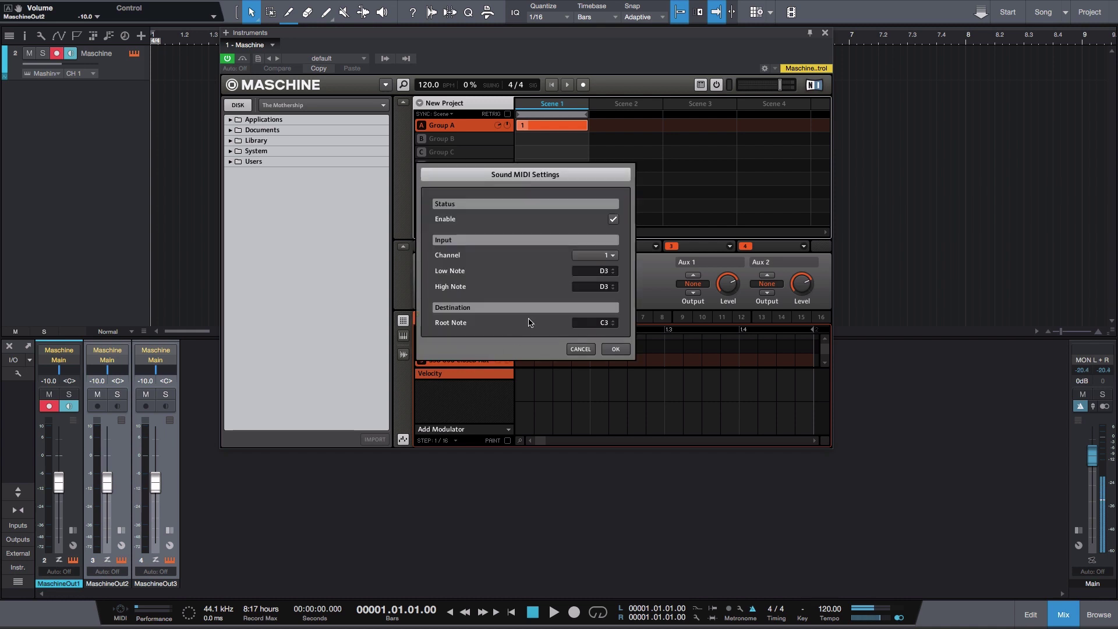
{"action": "left_click", "coordinate": [609, 256]}
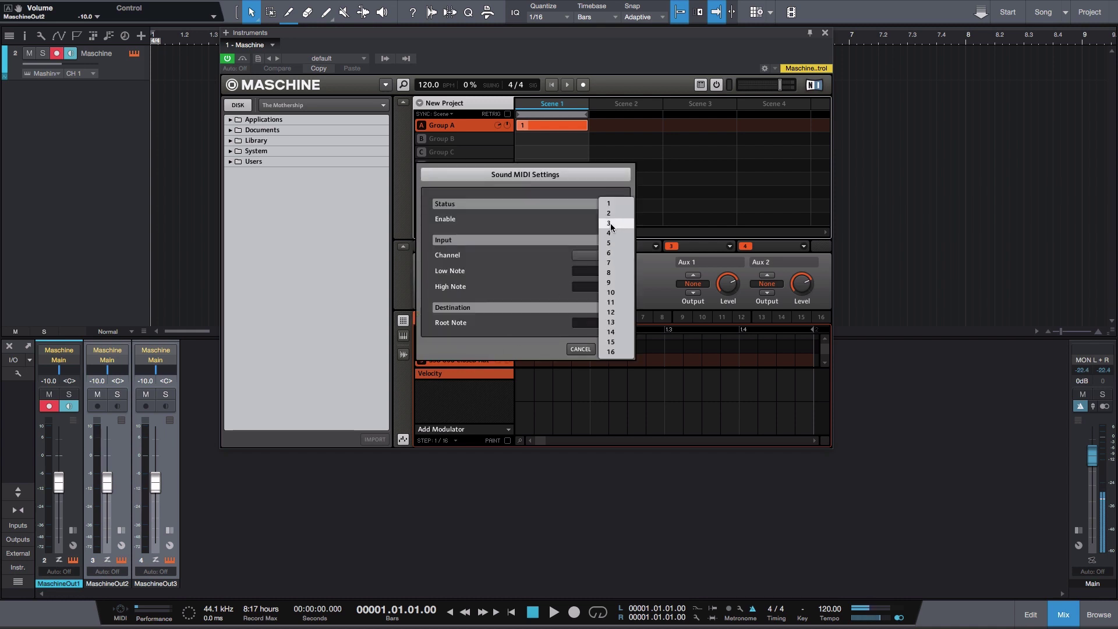
{"action": "left_click", "coordinate": [611, 223]}
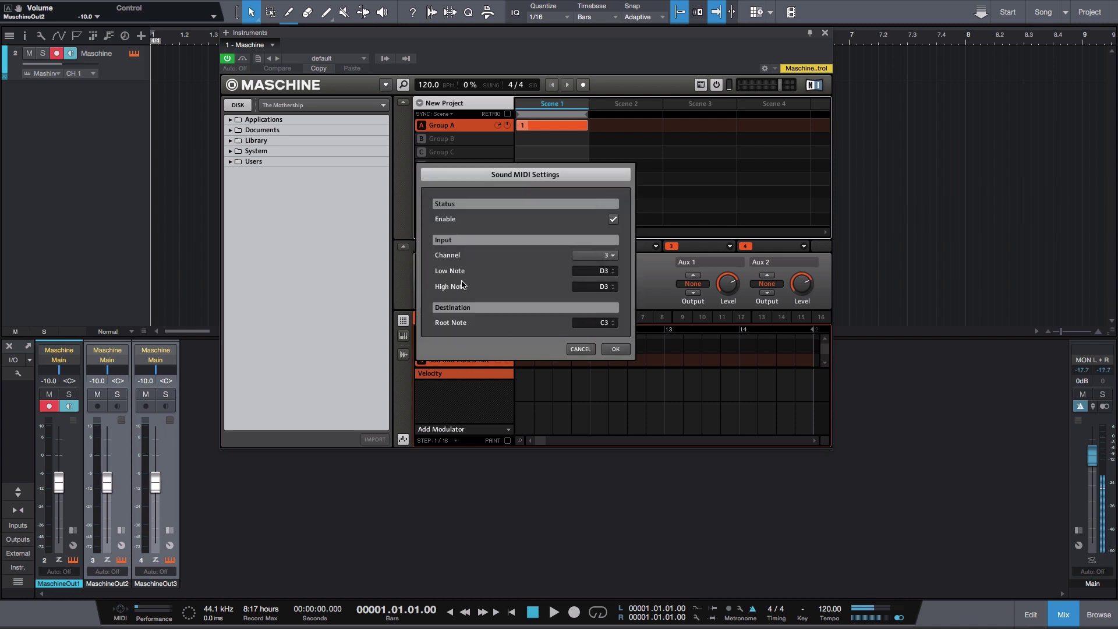
{"action": "left_click", "coordinate": [619, 351]}
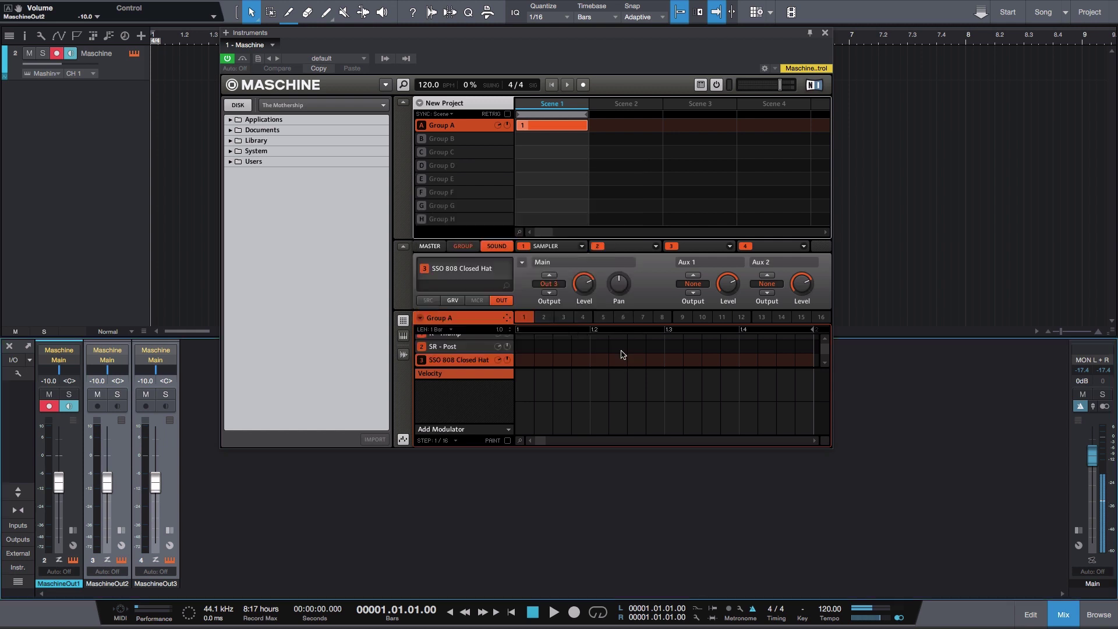
{"action": "left_click", "coordinate": [825, 33]}
Step: Add two instrument tracks with ascending channels, using Maschine CH 2 as the first input and the existing Maschine CH 2 as the first output
{"action": "mouse_move", "coordinate": [196, 3]}
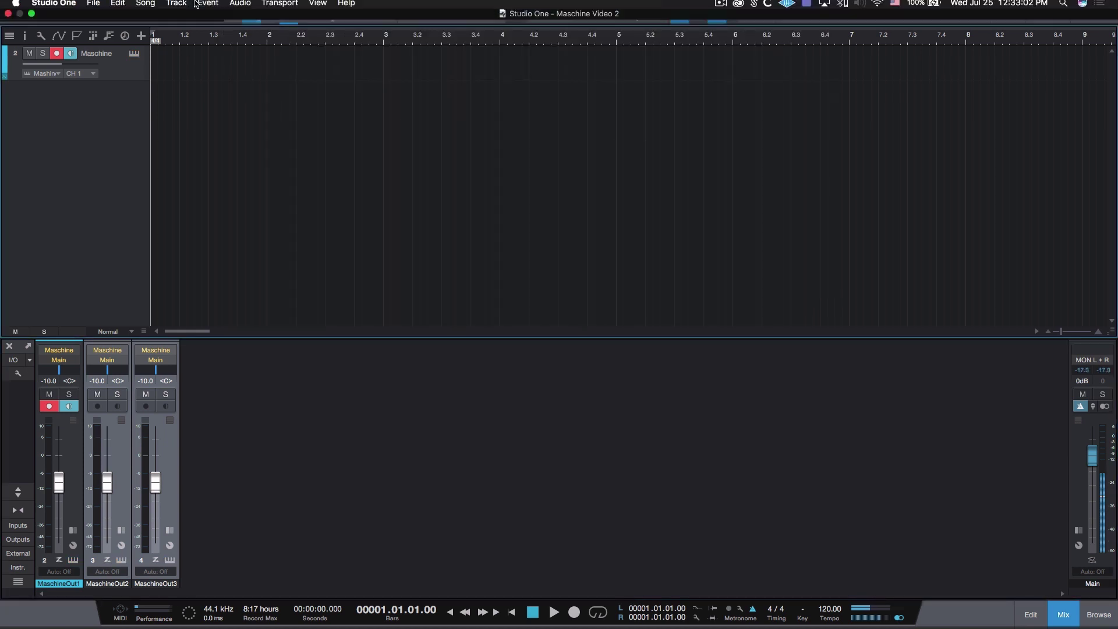
{"action": "left_click", "coordinate": [176, 8]}
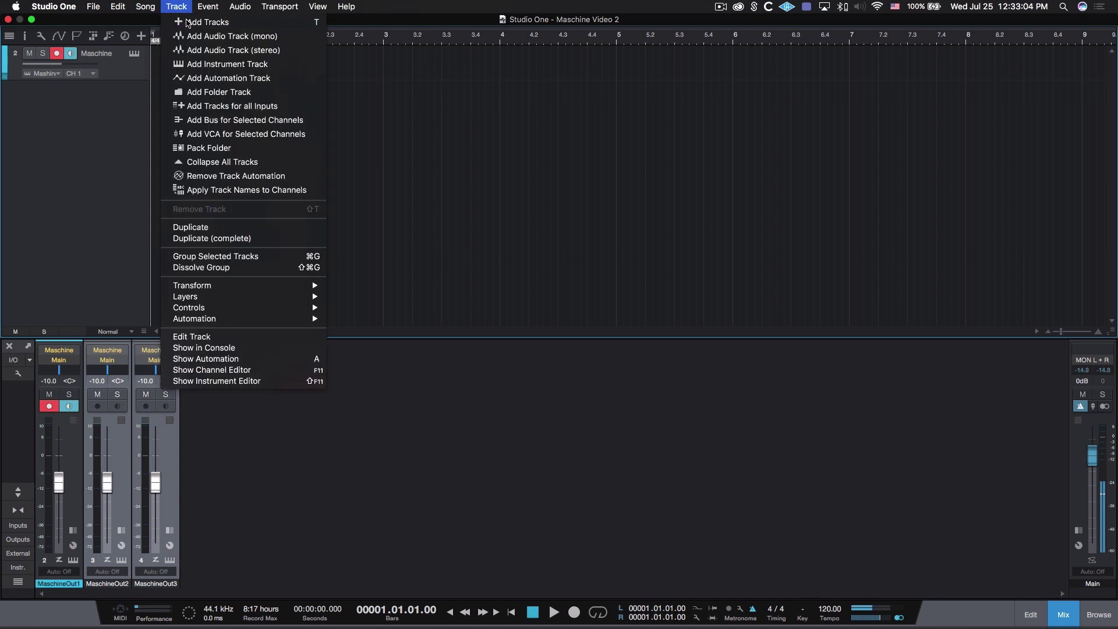
{"action": "left_click", "coordinate": [187, 21]}
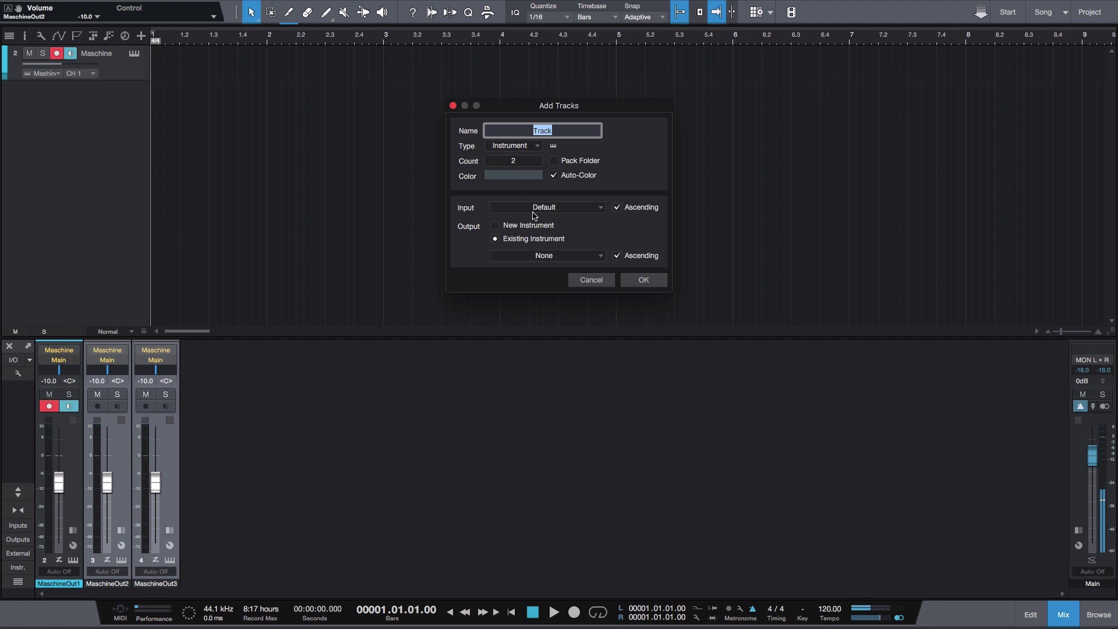
{"action": "left_click", "coordinate": [554, 206]}
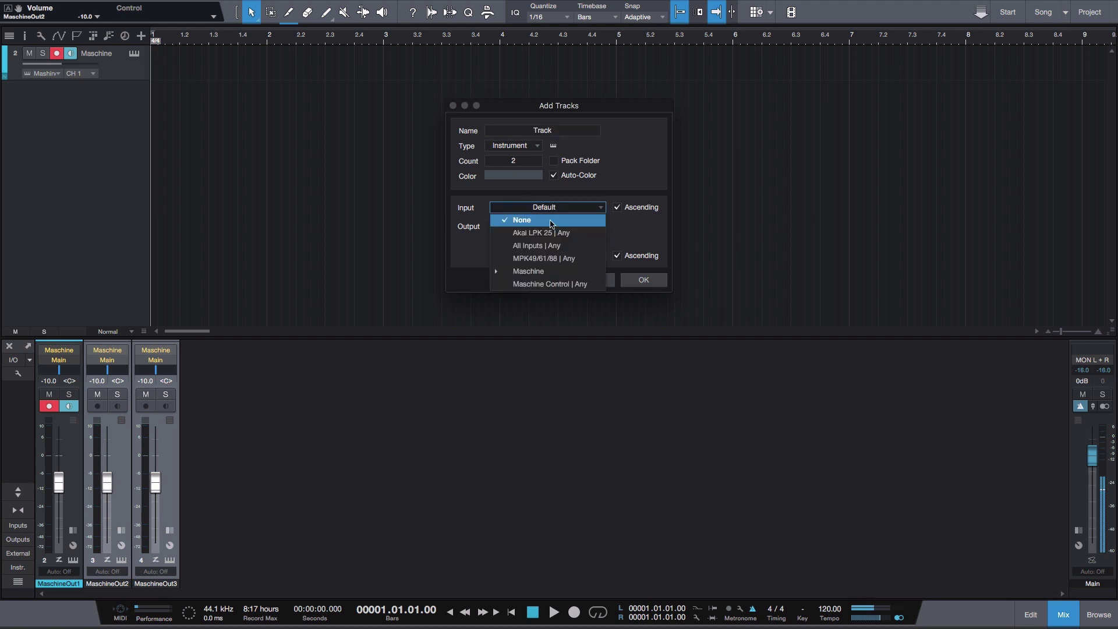
{"action": "left_click", "coordinate": [540, 271]}
{"action": "left_click", "coordinate": [540, 296]}
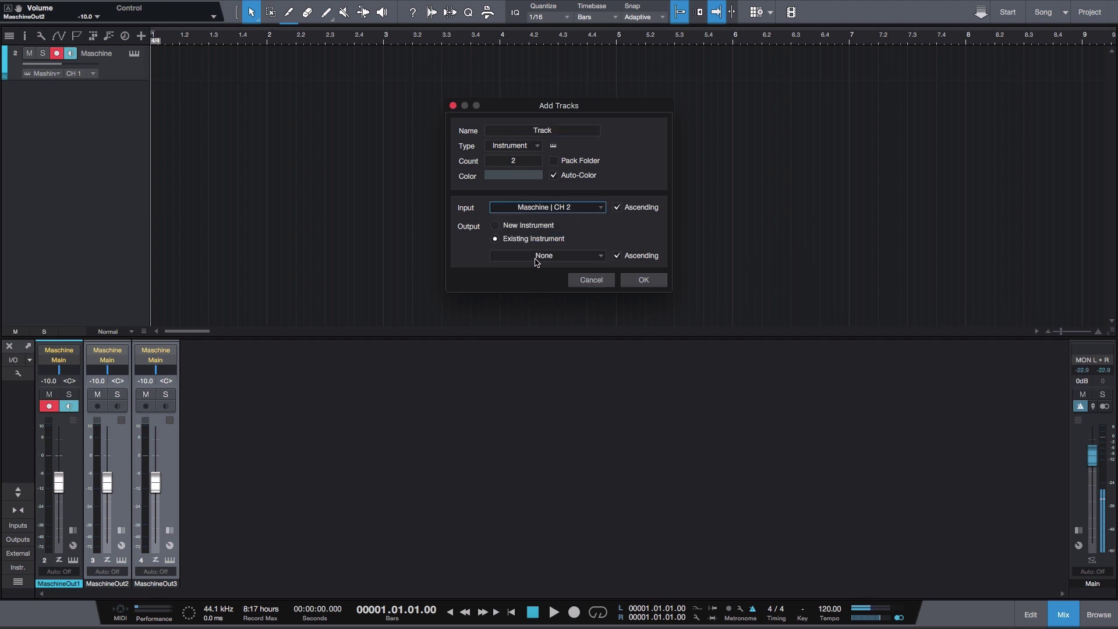
{"action": "left_click", "coordinate": [536, 260]}
{"action": "left_click", "coordinate": [536, 283]}
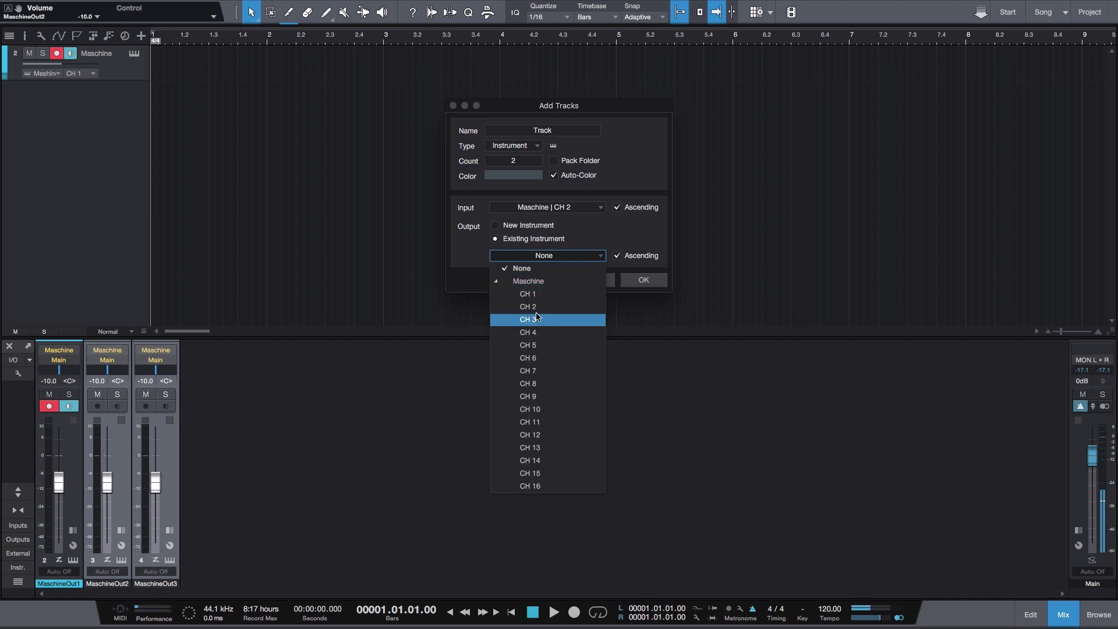
{"action": "left_click", "coordinate": [536, 308]}
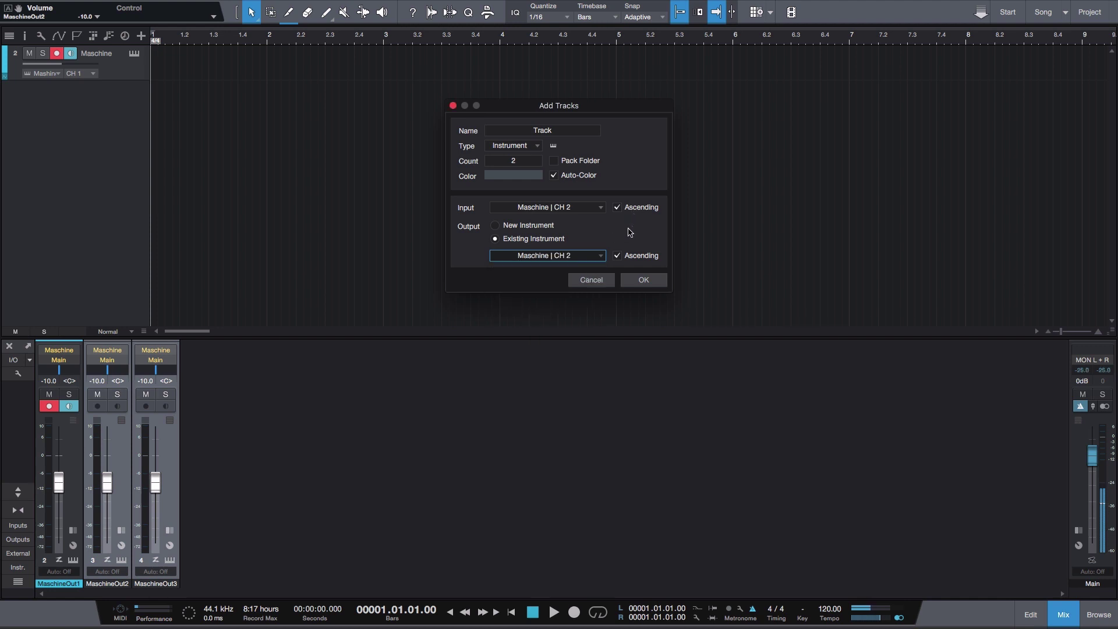
{"action": "left_click", "coordinate": [642, 283]}
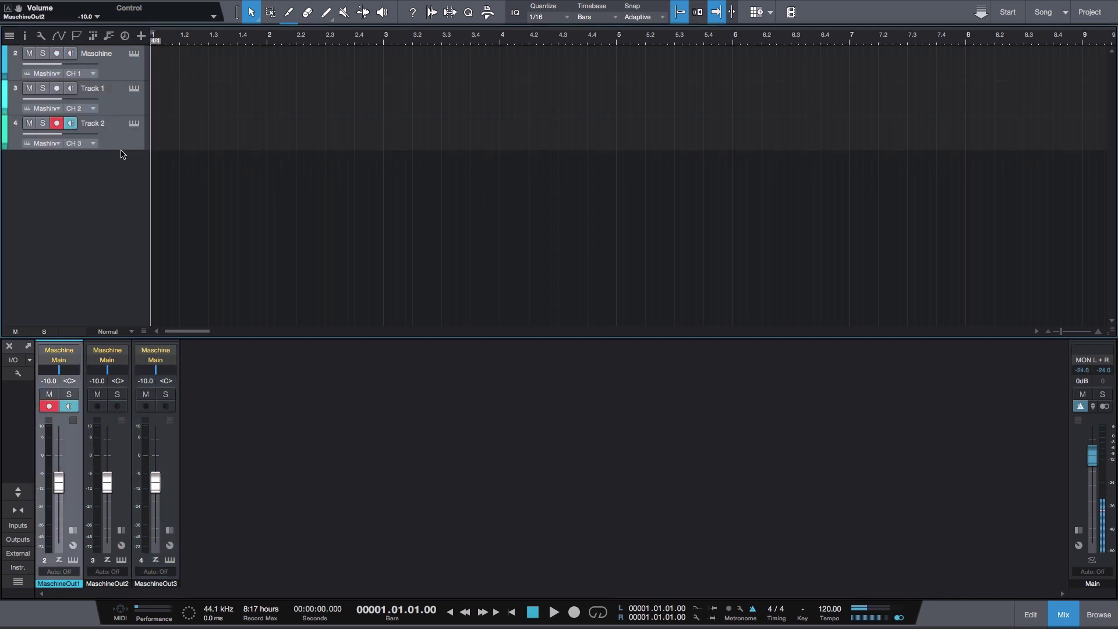
Step: Set the Maschine track's input to the Maschine device and rename that track as Kick
{"action": "left_click_drag", "start_coordinate": [121, 149], "coordinate": [121, 184]}
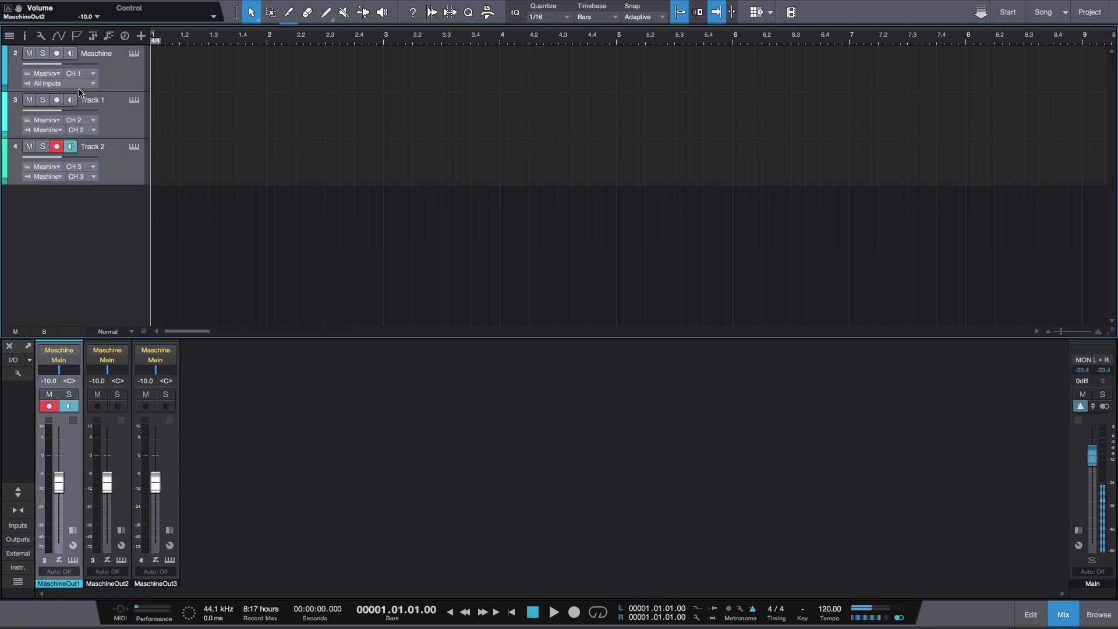
{"action": "left_click", "coordinate": [124, 88]}
{"action": "left_click", "coordinate": [44, 84]}
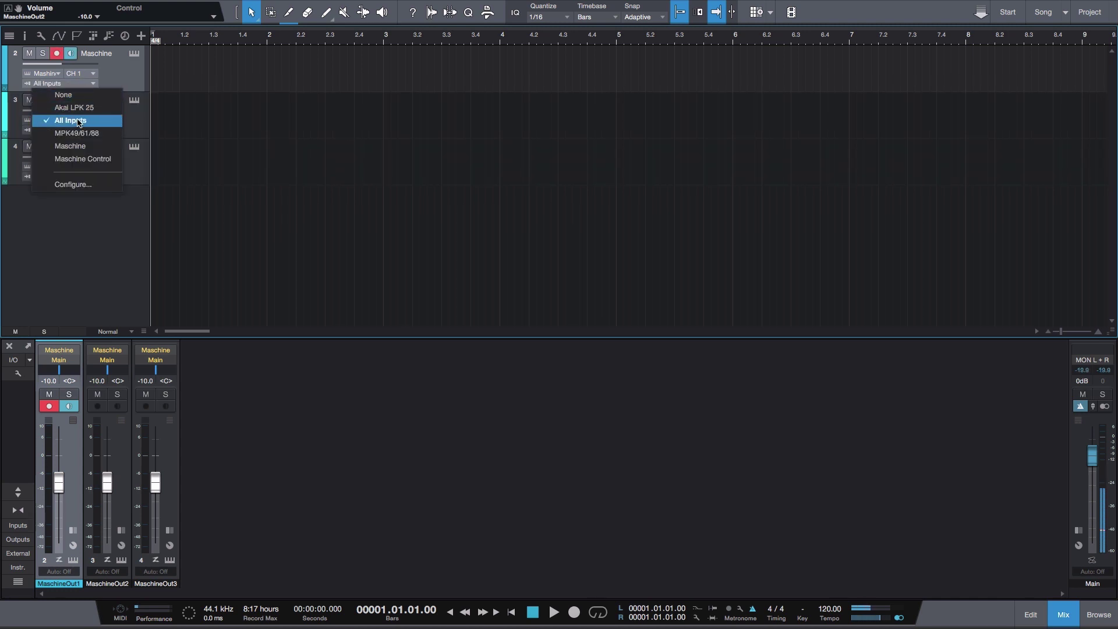
{"action": "left_click", "coordinate": [86, 146]}
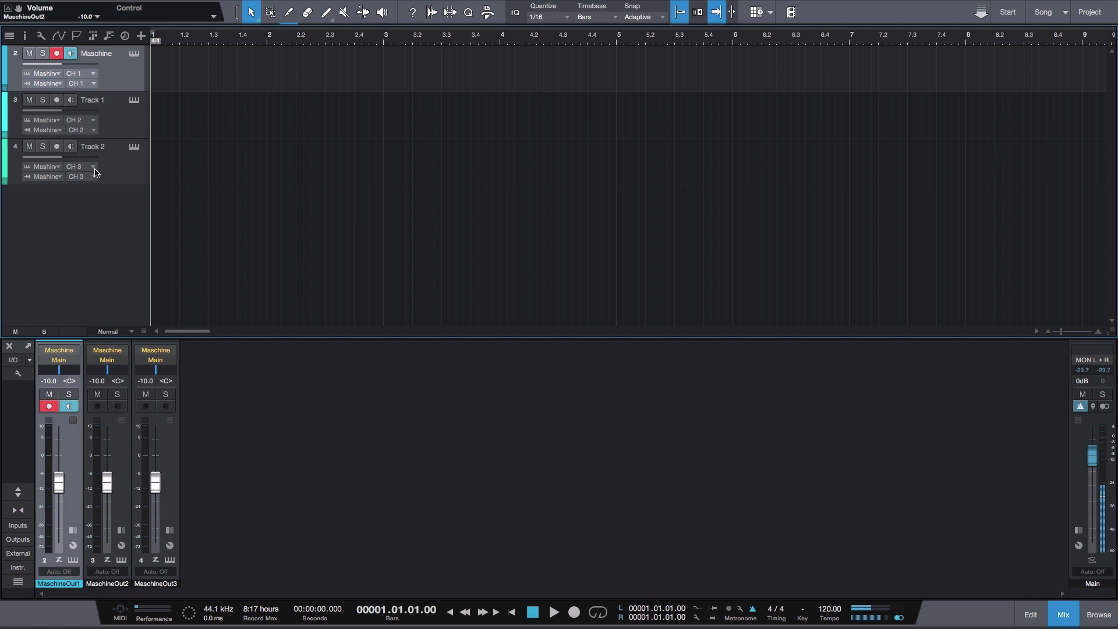
{"action": "double_click", "coordinate": [105, 54]}
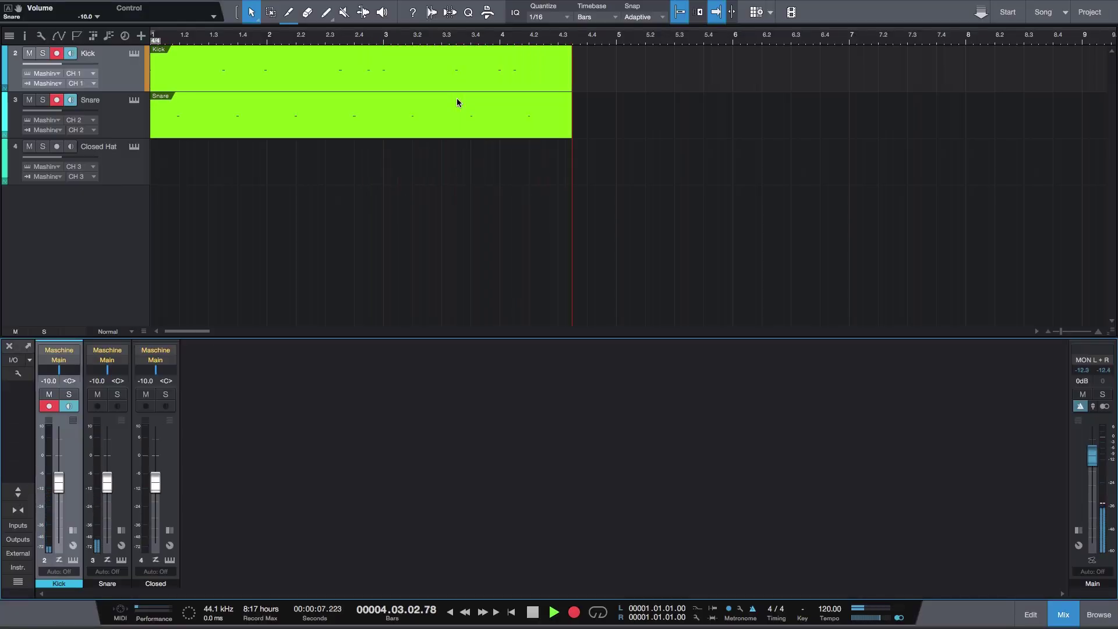
Step: Finish recording the four-bar beat on the Kick and Snare tracks
{"action": "key", "text": "space"}
{"action": "key", "text": "space"}
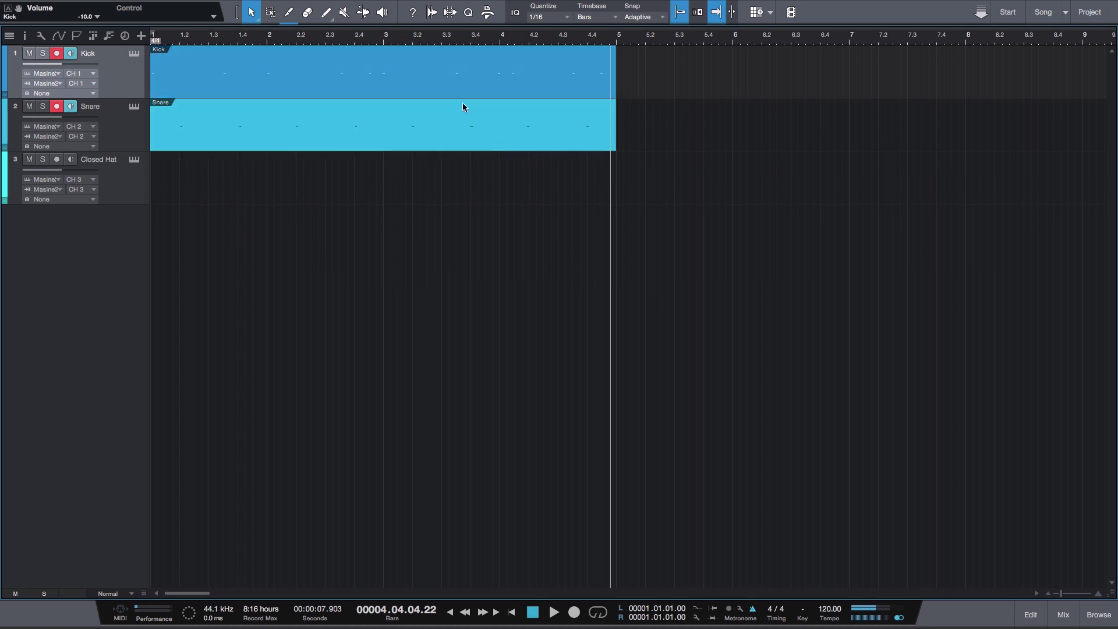
Step: Examine the Kick and Snare parts in the note editor, auditioning the Kick note at bar 2 at a lower pitch
{"action": "double_click", "coordinate": [356, 78]}
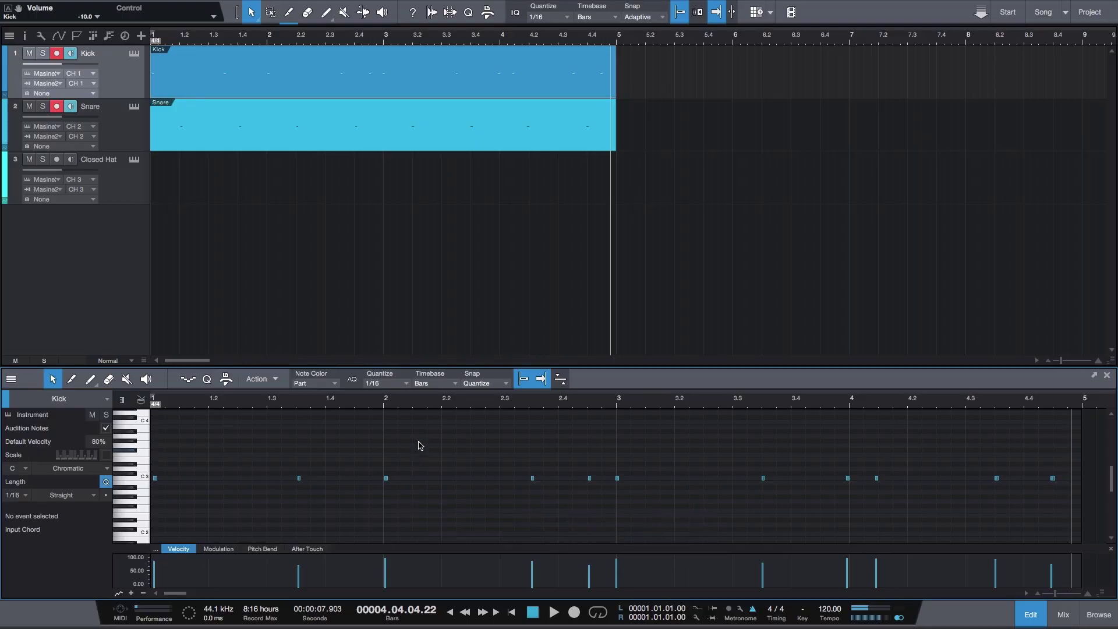
{"action": "left_click", "coordinate": [387, 478]}
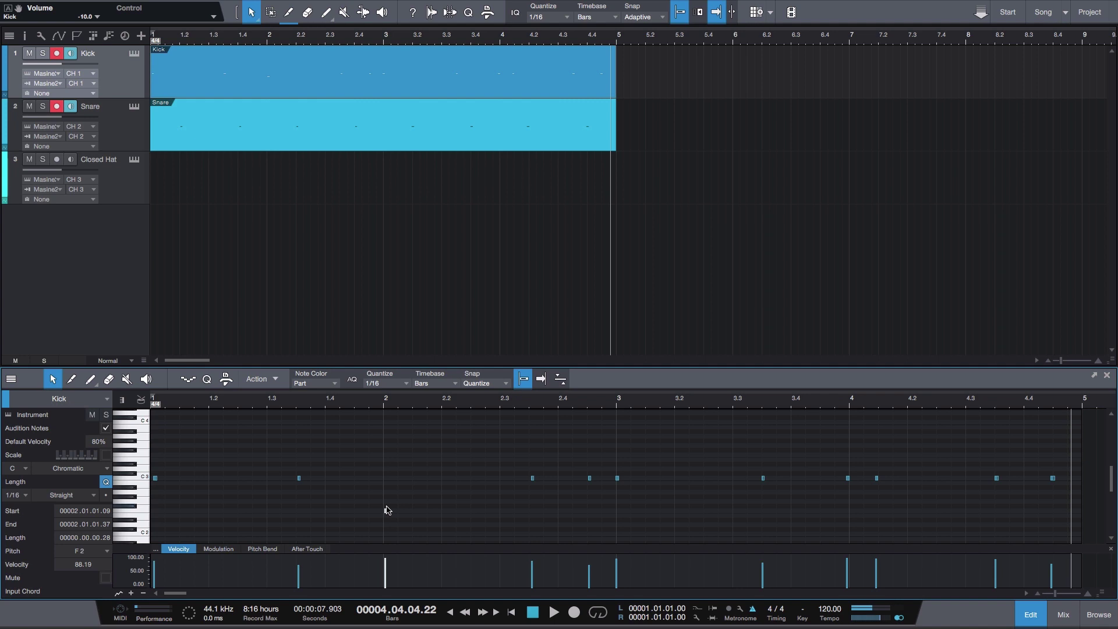
{"action": "left_click", "coordinate": [430, 134]}
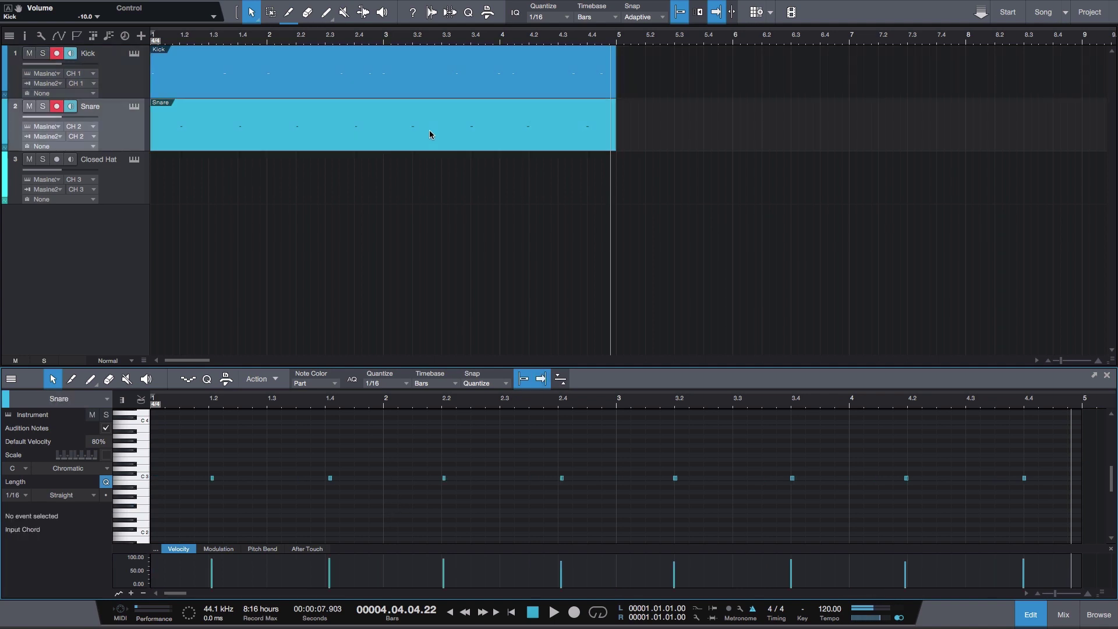
{"action": "left_click", "coordinate": [443, 479]}
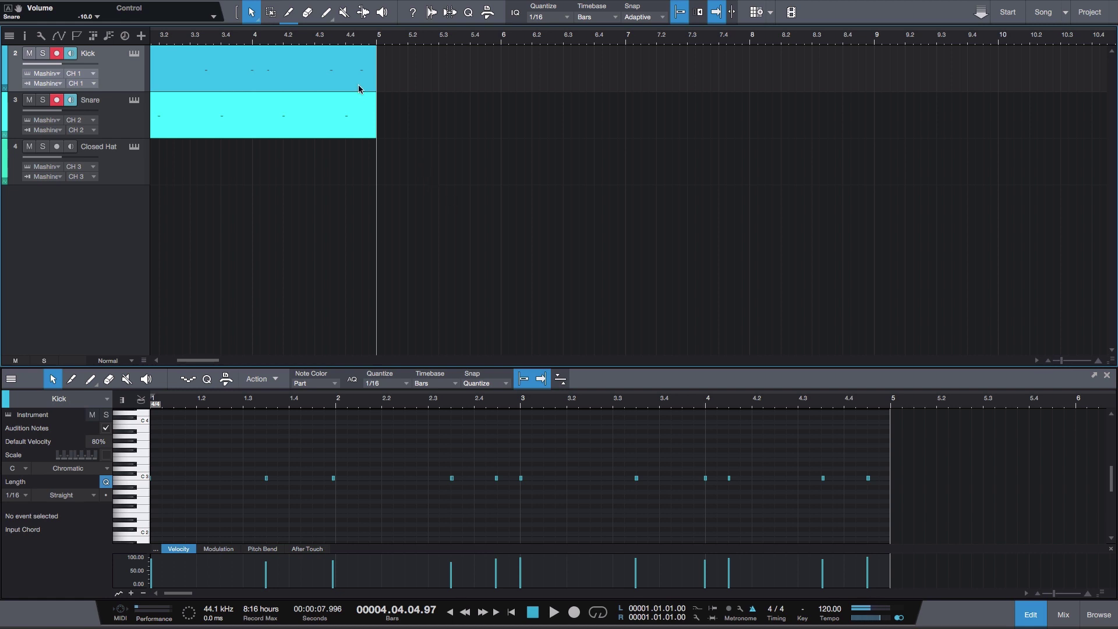
Step: Audition single Kick and Snare notes at other pitches in the Maschine song, and show both parts together in the note editor
{"action": "left_click", "coordinate": [265, 479]}
{"action": "left_click_drag", "start_coordinate": [266, 478], "coordinate": [277, 516]}
{"action": "left_click", "coordinate": [345, 120]}
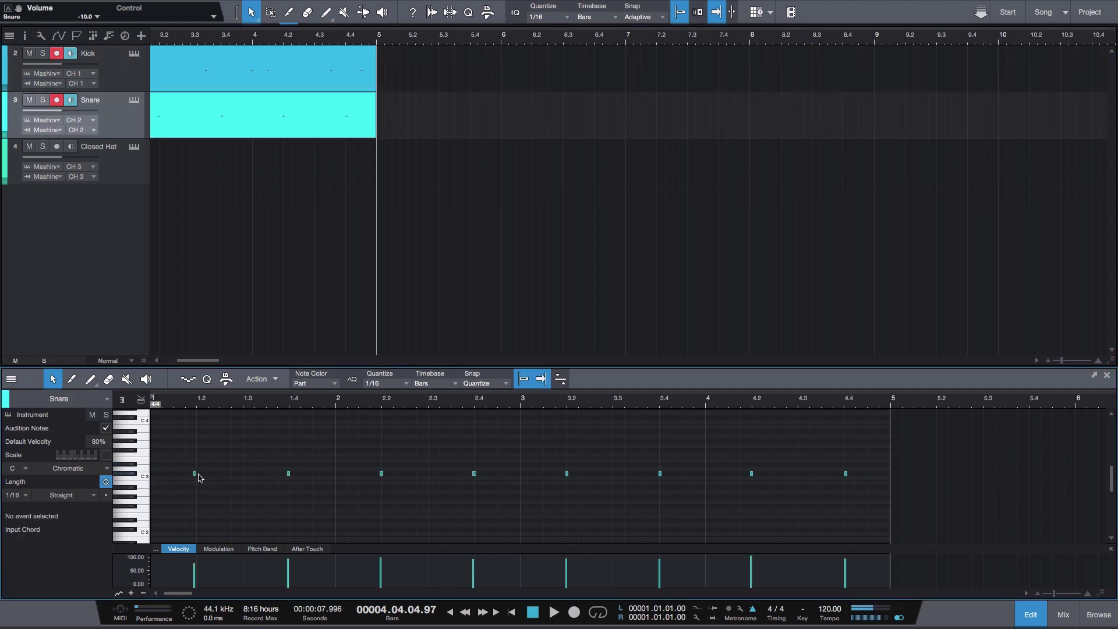
{"action": "left_click_drag", "start_coordinate": [289, 476], "coordinate": [295, 460]}
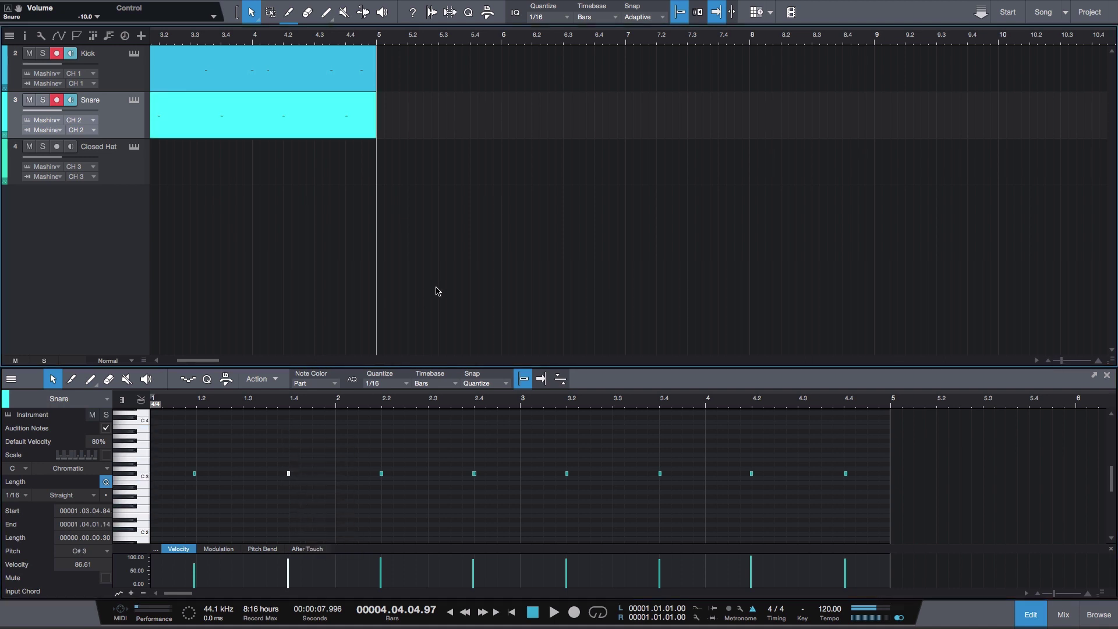
{"action": "left_click_drag", "start_coordinate": [421, 63], "coordinate": [307, 117]}
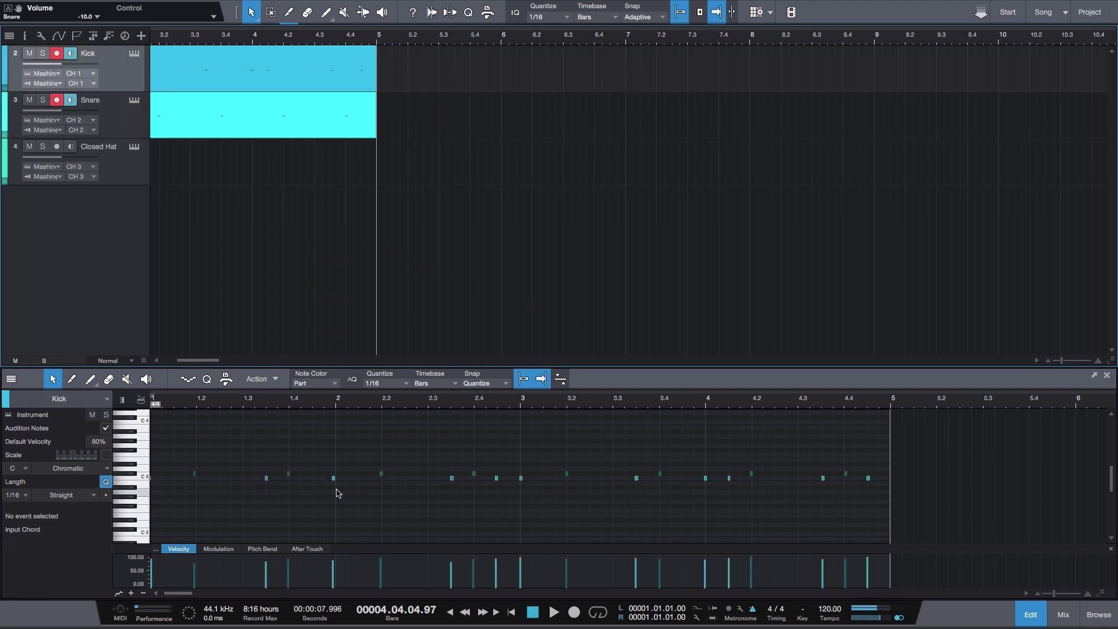